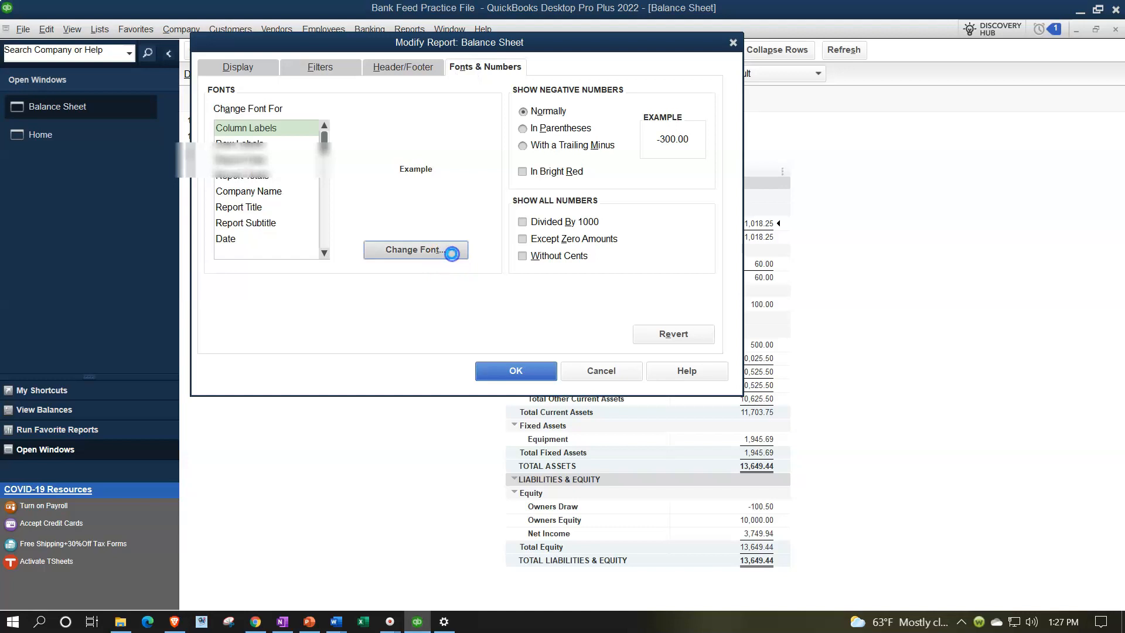
- Enlarge the column label font of the Balance Sheet report and apply the change to all related fonts
click(448, 210)
click(487, 152)
click(505, 208)
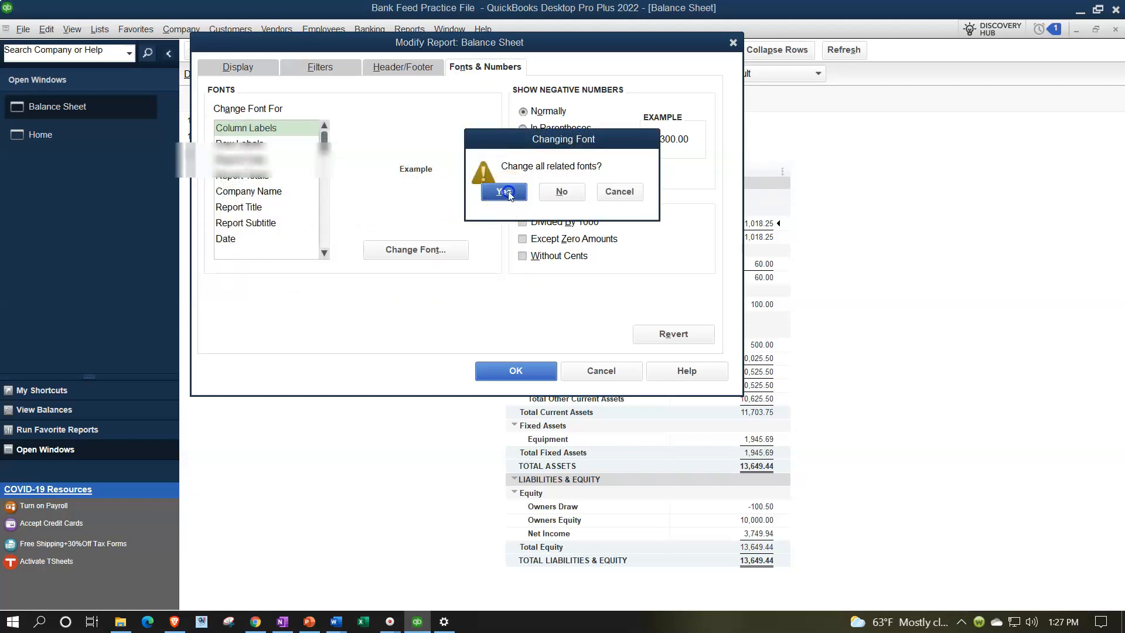
click(516, 371)
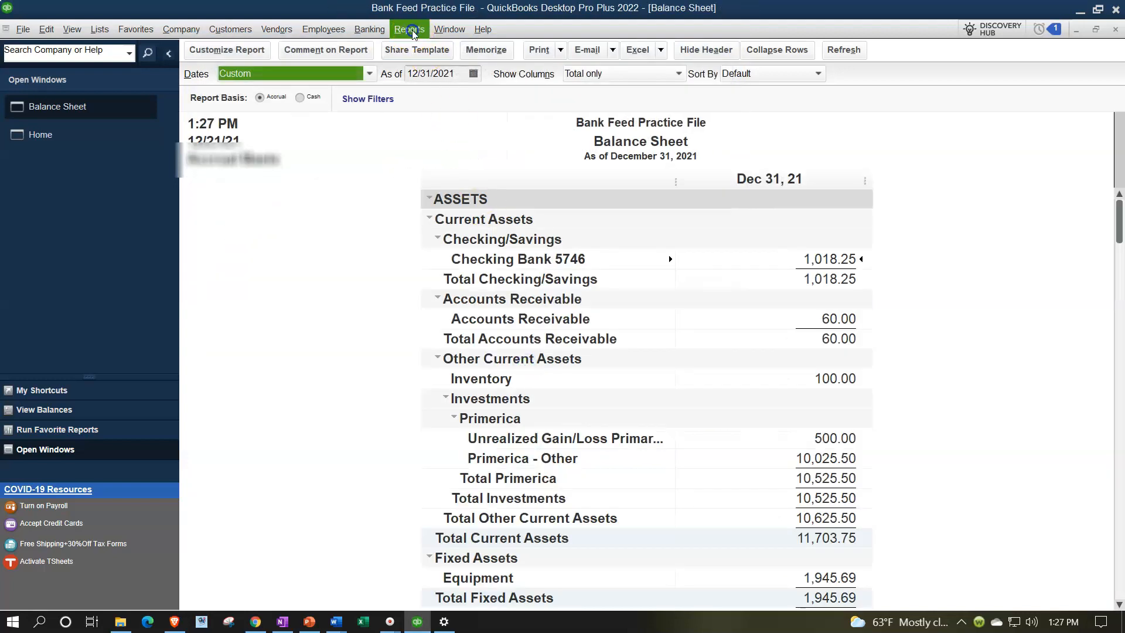
- Open the standard Profit & Loss report and set its date range from 01/01/2021 to 12/31/2021
click(409, 29)
mouse_move(485, 146)
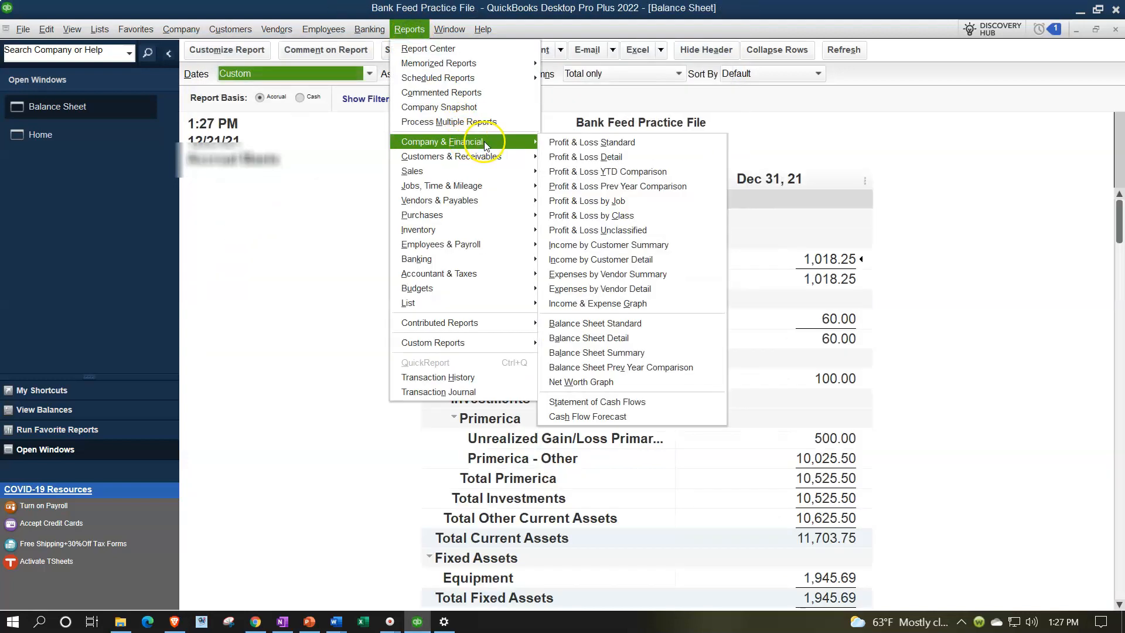
click(554, 142)
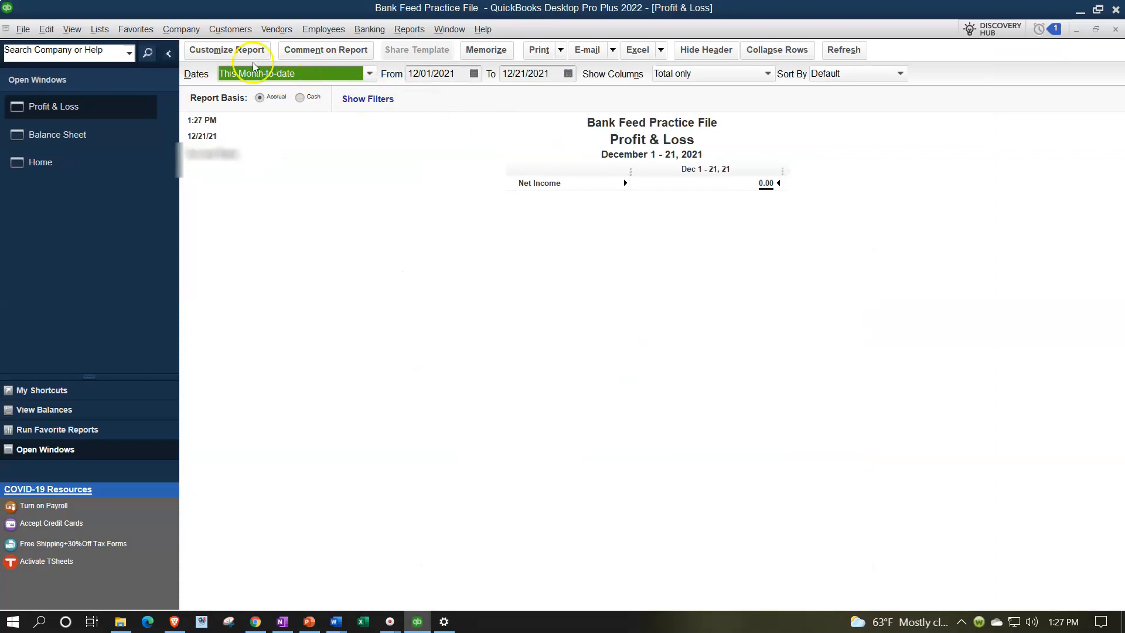
click(234, 49)
text(01/01/21)
key(Tab)
text(12/31/2021)
key(Tab)
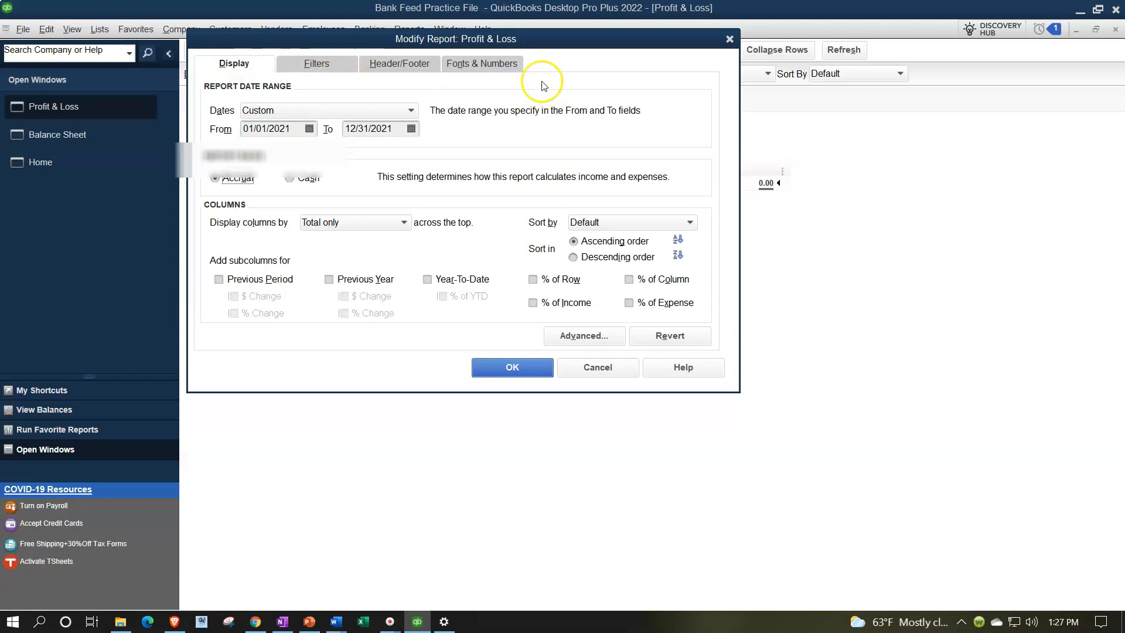
- Set the Profit & Loss report's column label font size to 14 and apply it to all related fonts
click(504, 64)
click(448, 252)
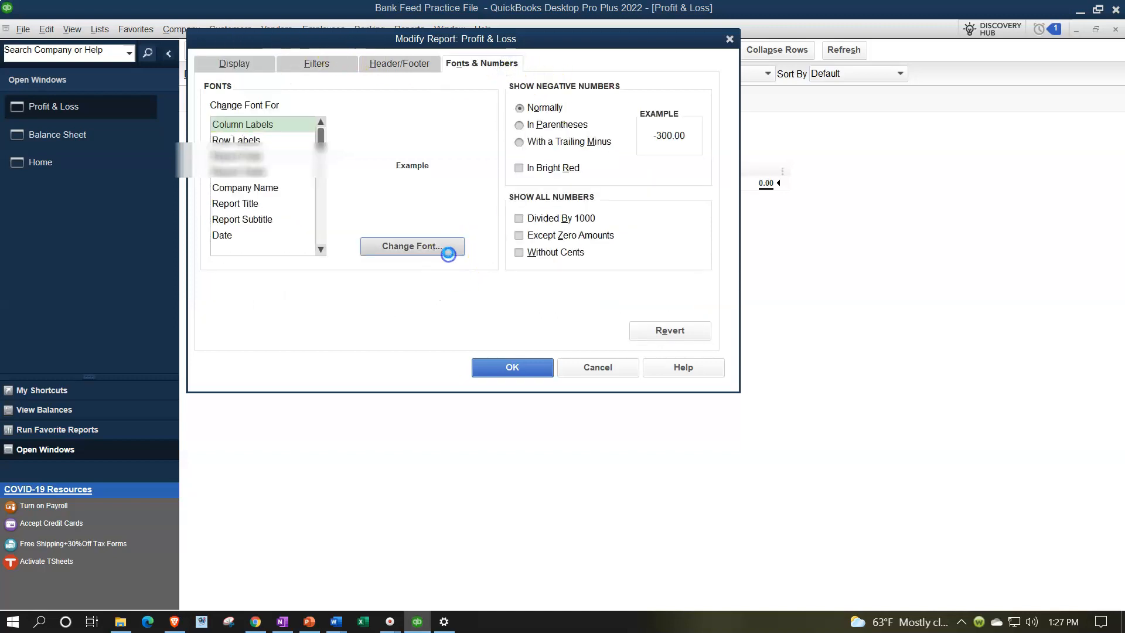
click(444, 202)
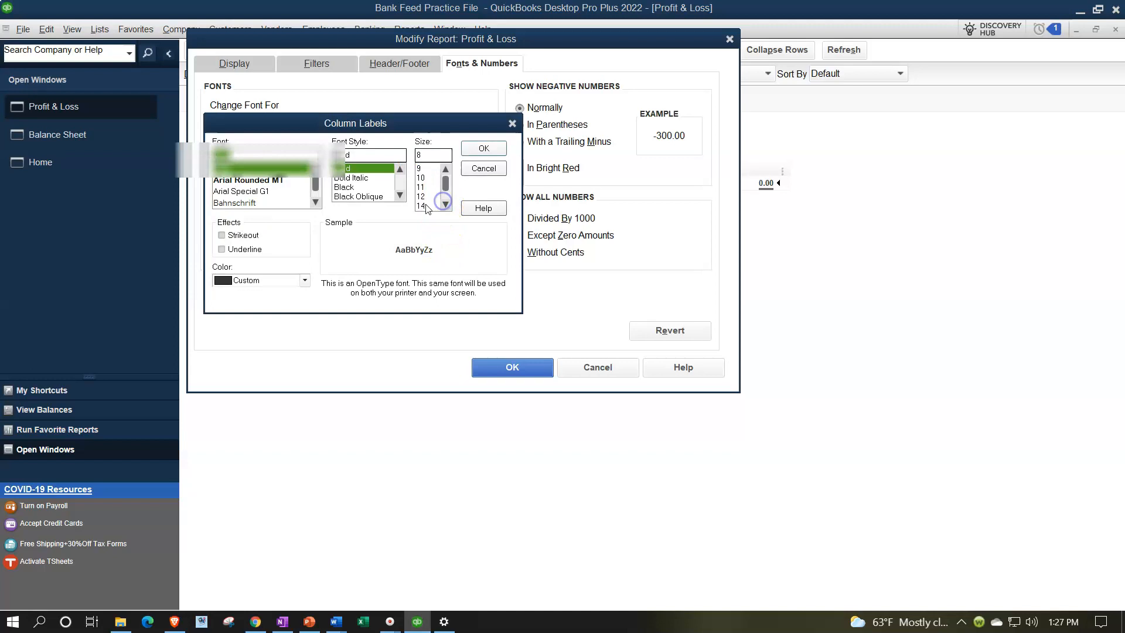
click(424, 207)
click(483, 148)
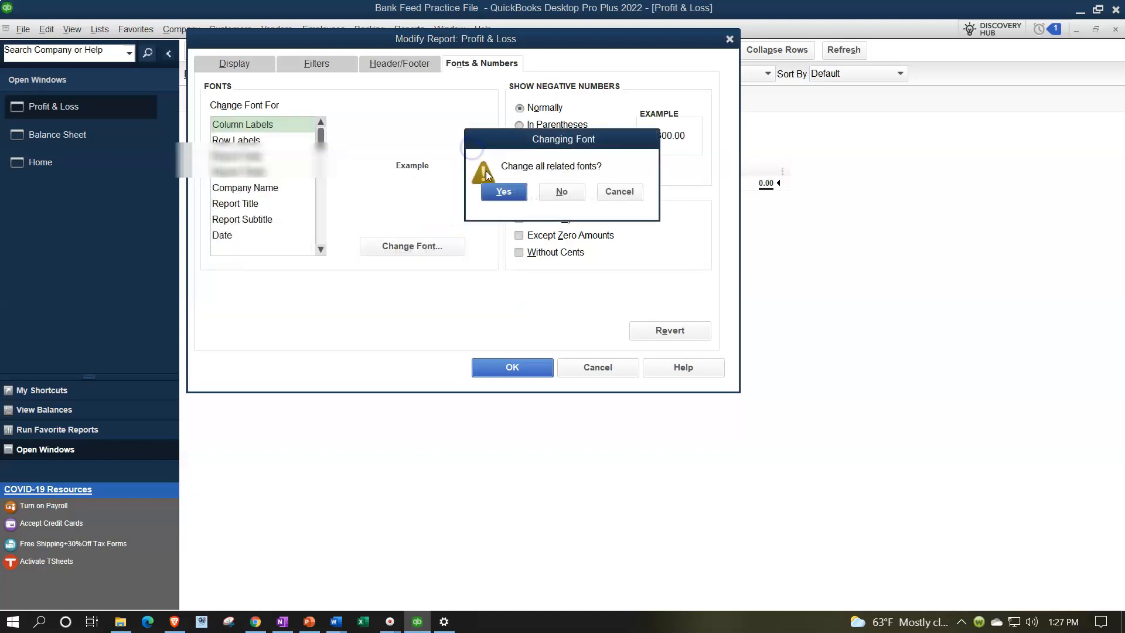
click(503, 192)
click(514, 367)
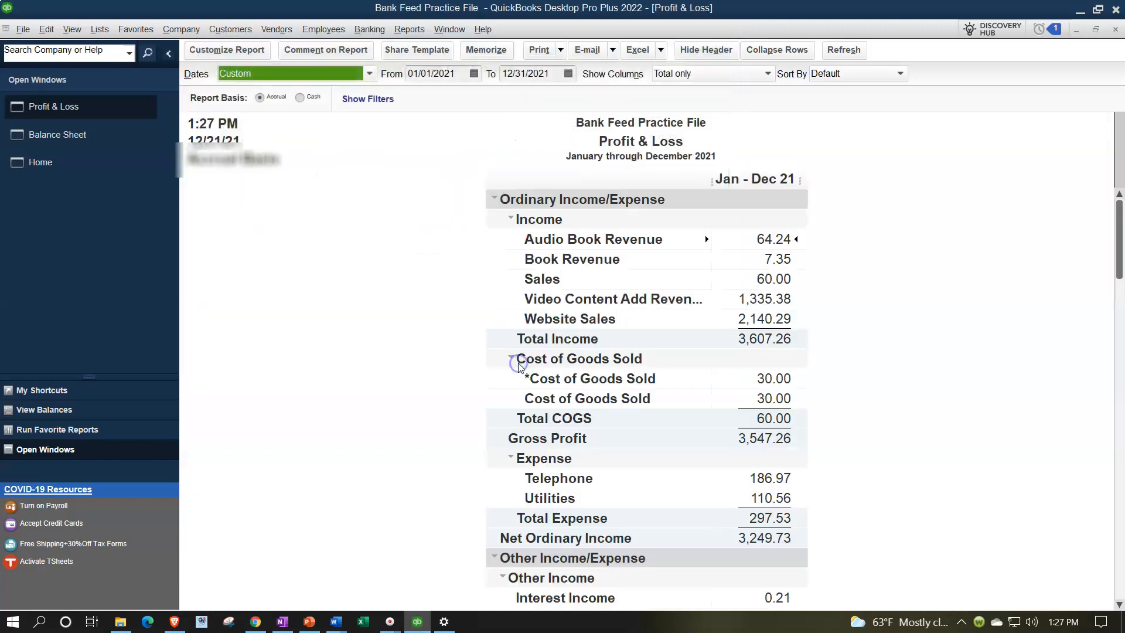
- Open the Trial Balance report and set its date range from 01/01/2021 to 12/31/2021
click(409, 29)
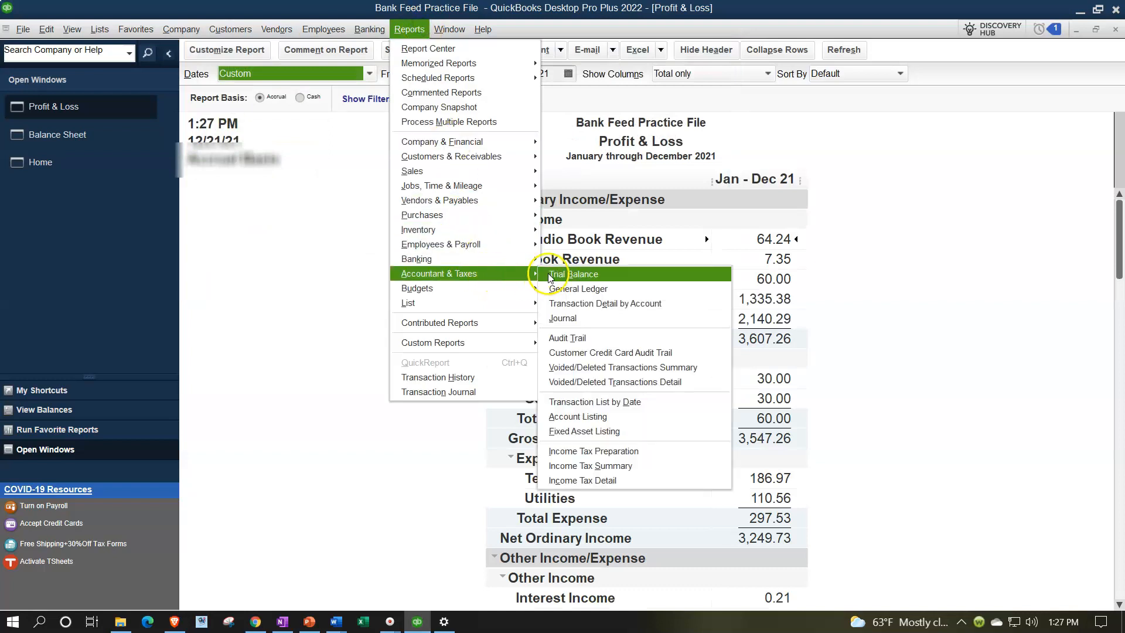
click(550, 276)
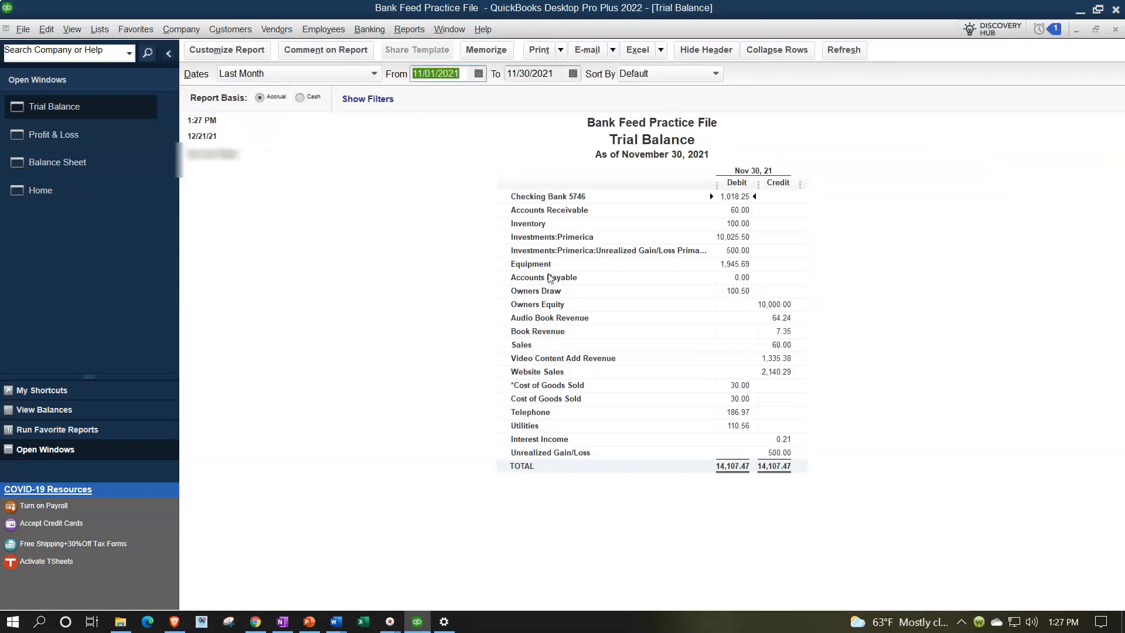
text(010121)
key(Tab)
text(12)
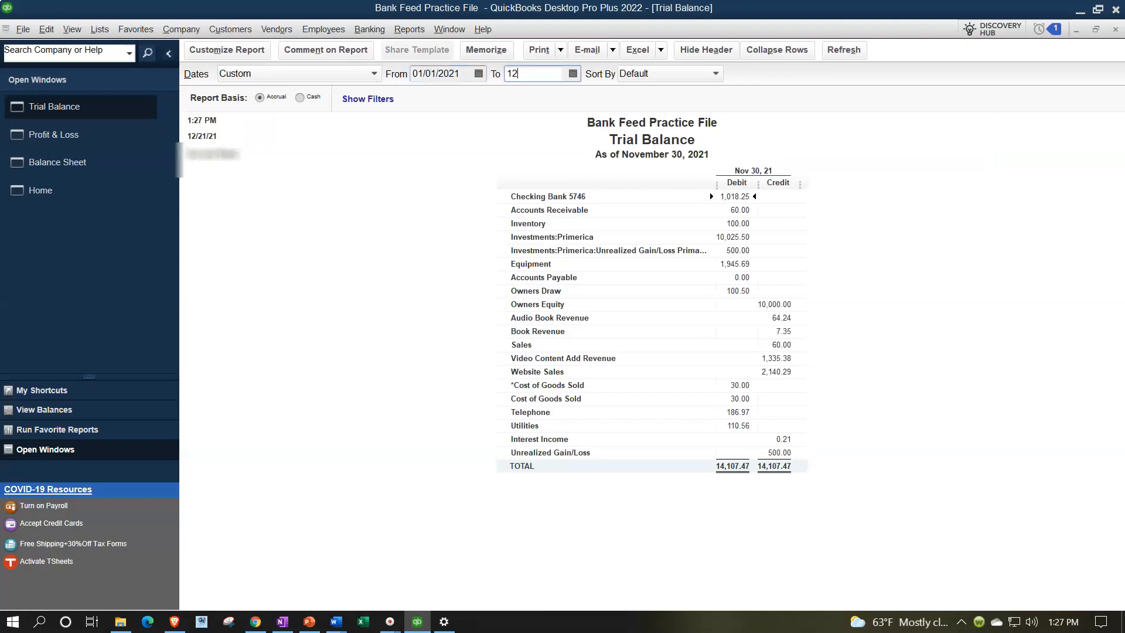
text(/31/20212)
key(Tab)
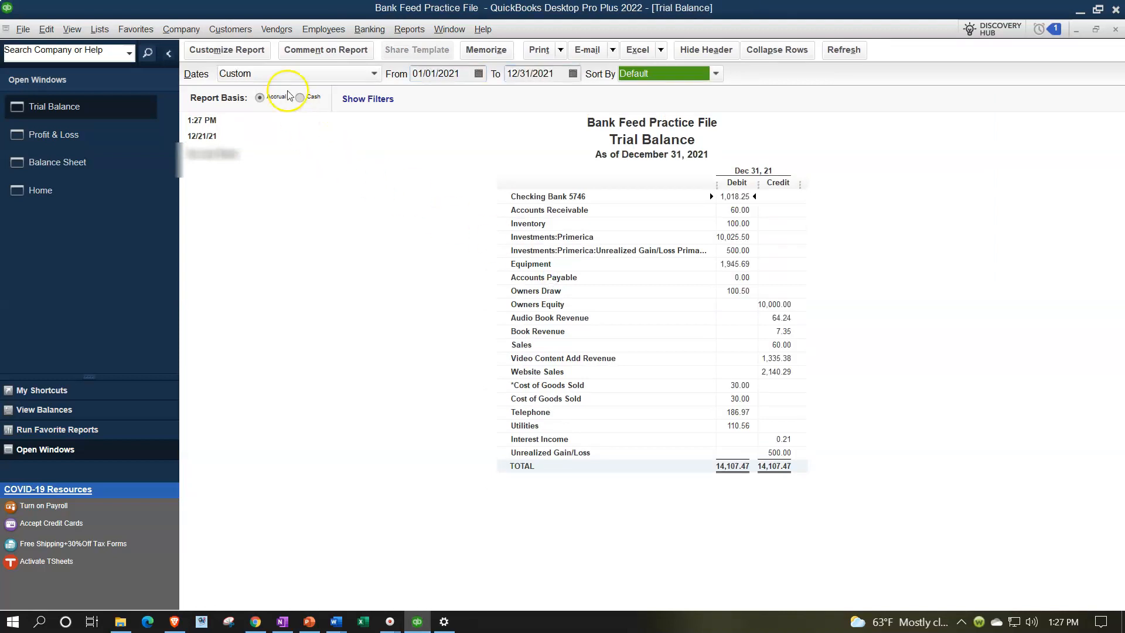
- Set the Trial Balance report's column label font size to 14 and apply it to all related fonts
click(260, 52)
click(449, 61)
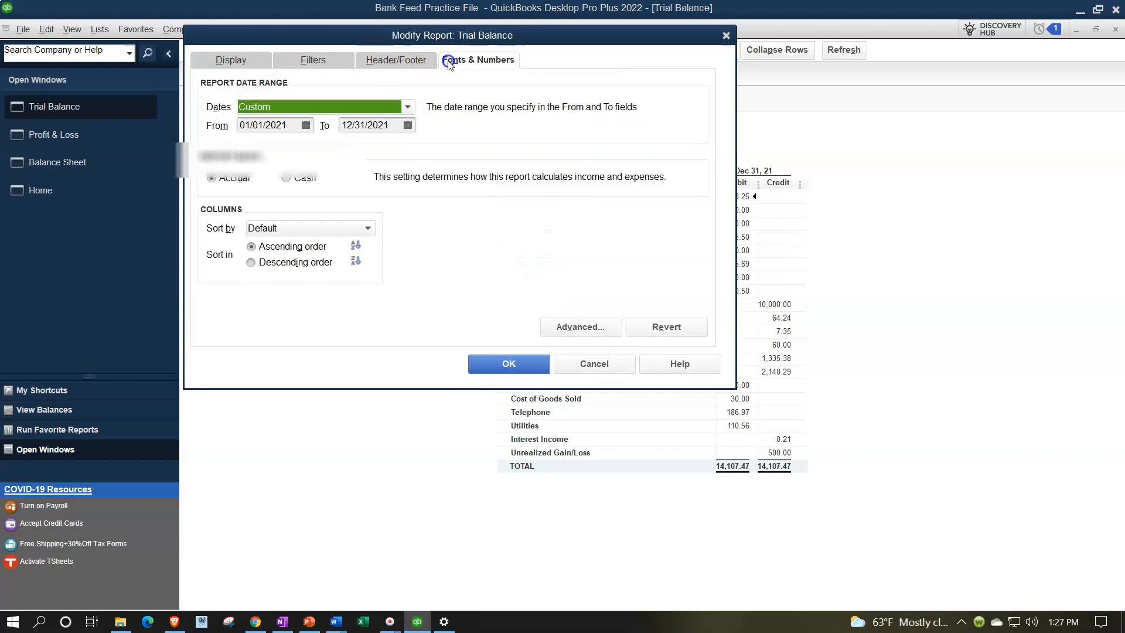
click(441, 245)
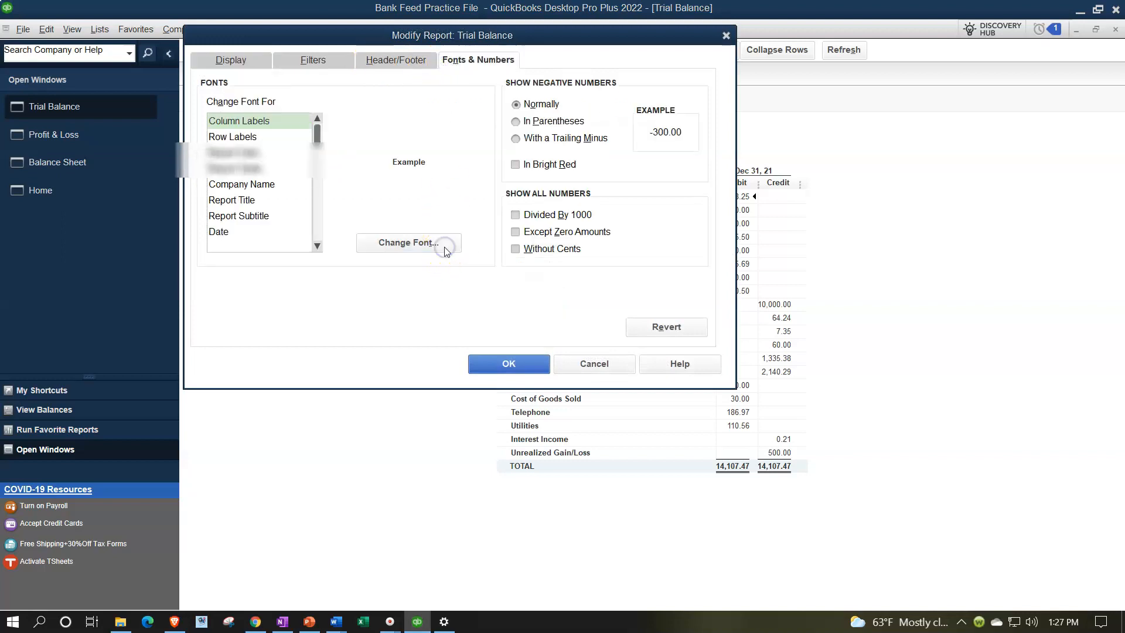
click(441, 201)
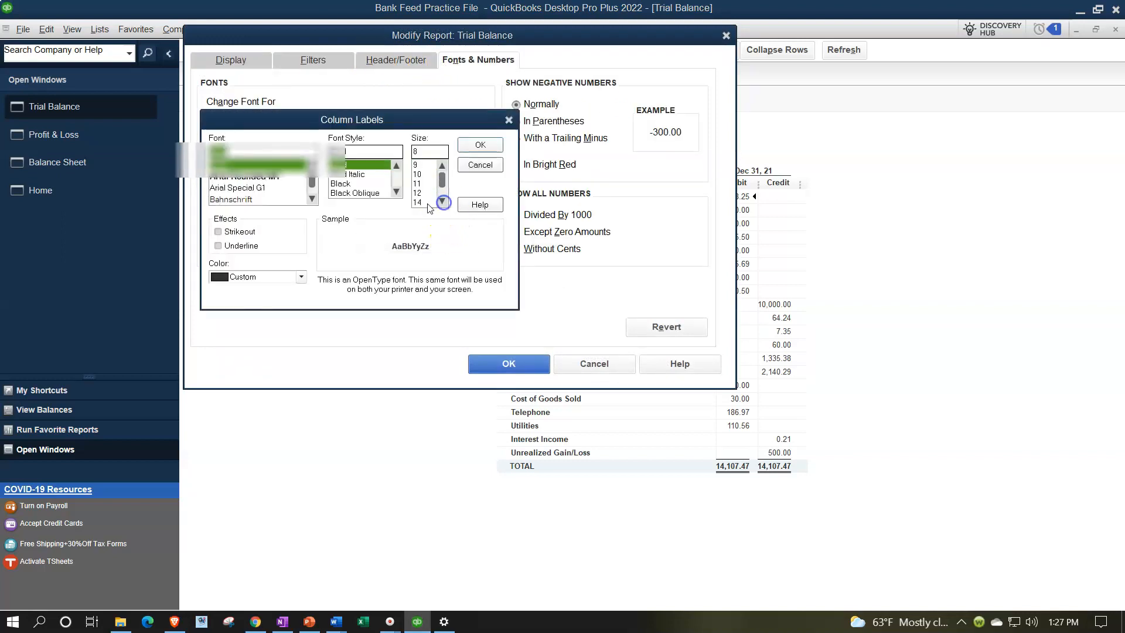
click(423, 202)
click(480, 144)
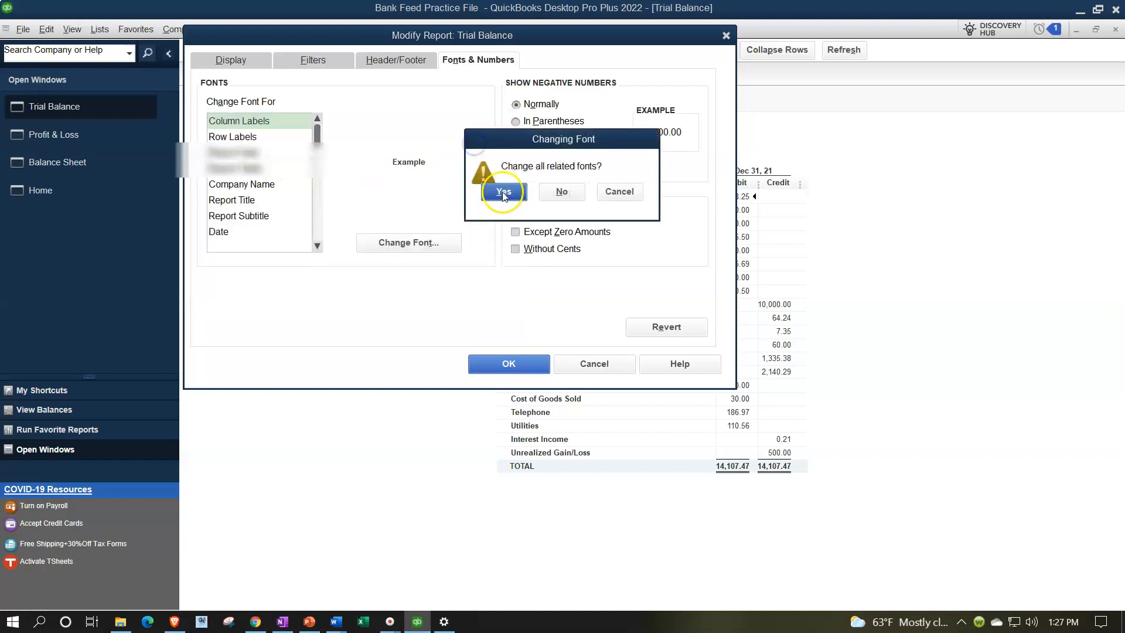
click(502, 192)
click(521, 367)
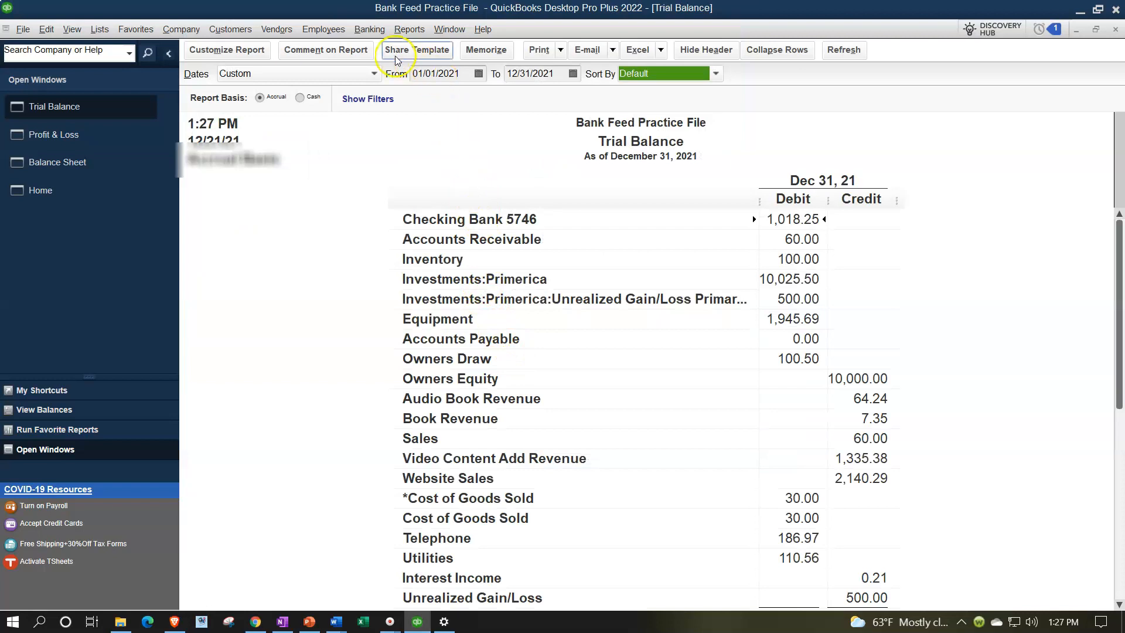
- Open the Bank Feeds Center and maximize its window
click(370, 29)
mouse_move(440, 162)
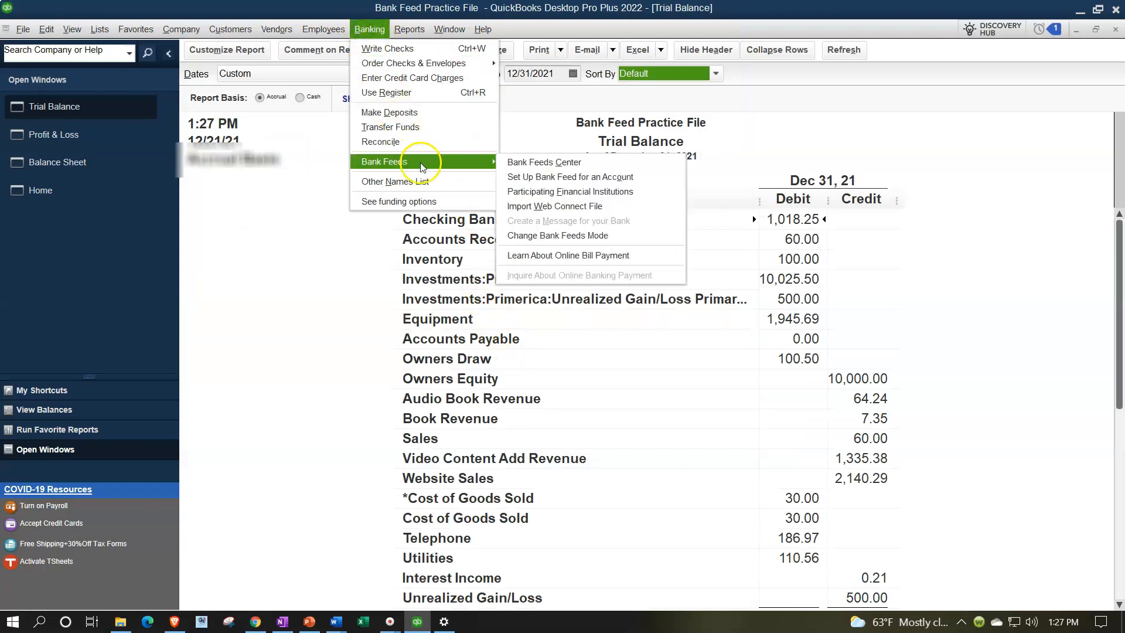
click(518, 164)
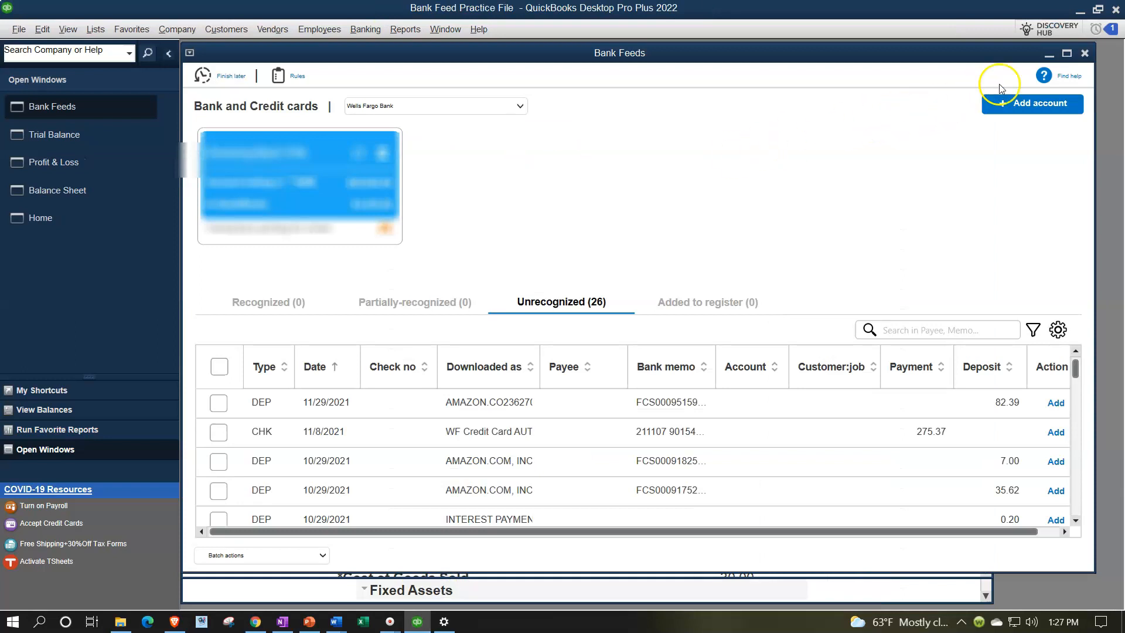
click(1067, 53)
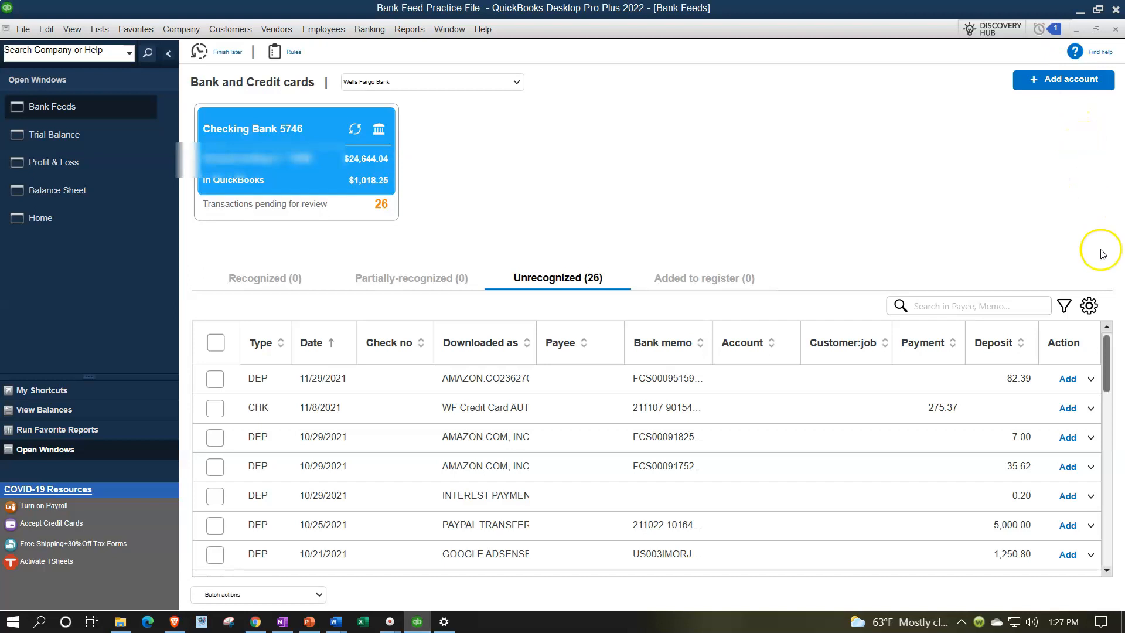
- Filter the unrecognized bank feed transactions by type DEP
click(1064, 307)
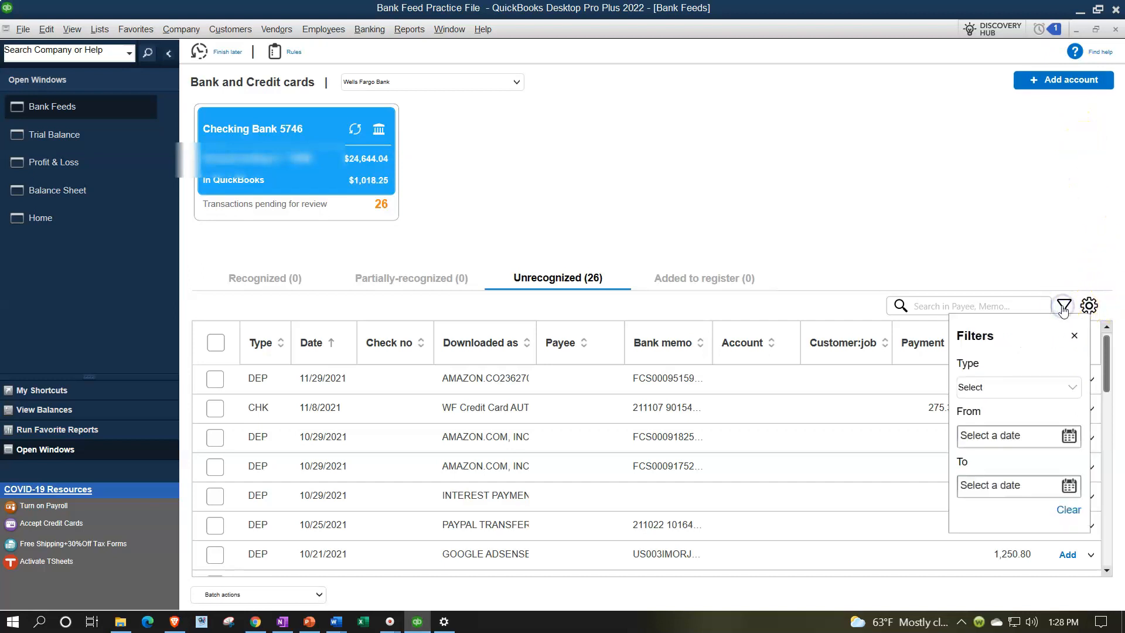
click(1070, 387)
click(971, 427)
click(935, 256)
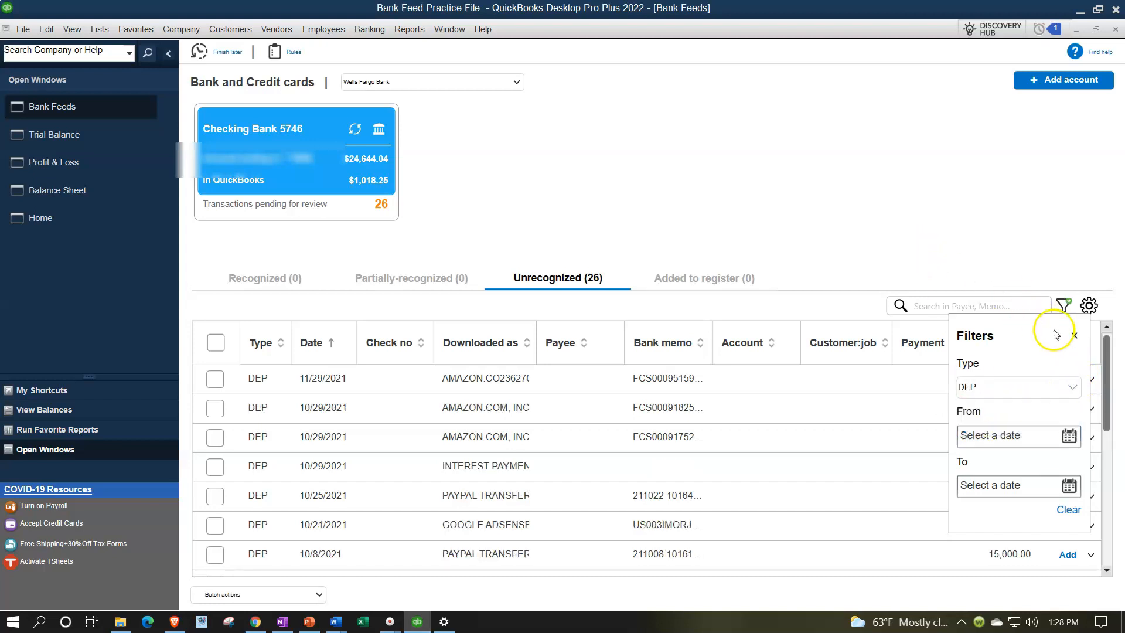
click(1075, 335)
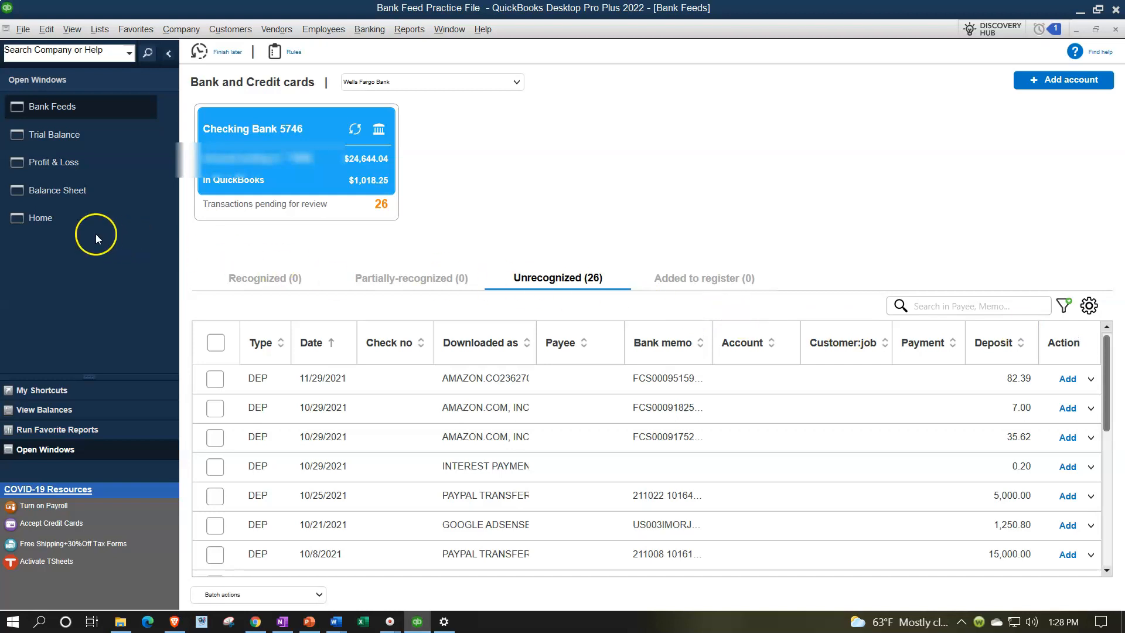
- View the home page, and examine the checking account, Owners Draw and Owners Equity lines on the Balance Sheet
click(60, 226)
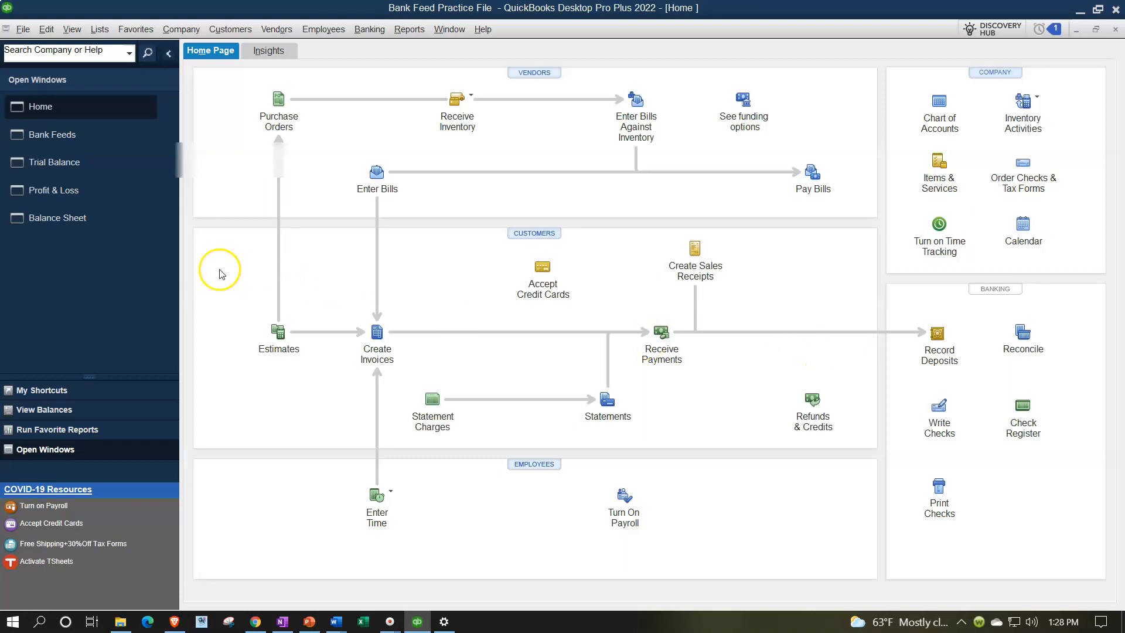
click(69, 226)
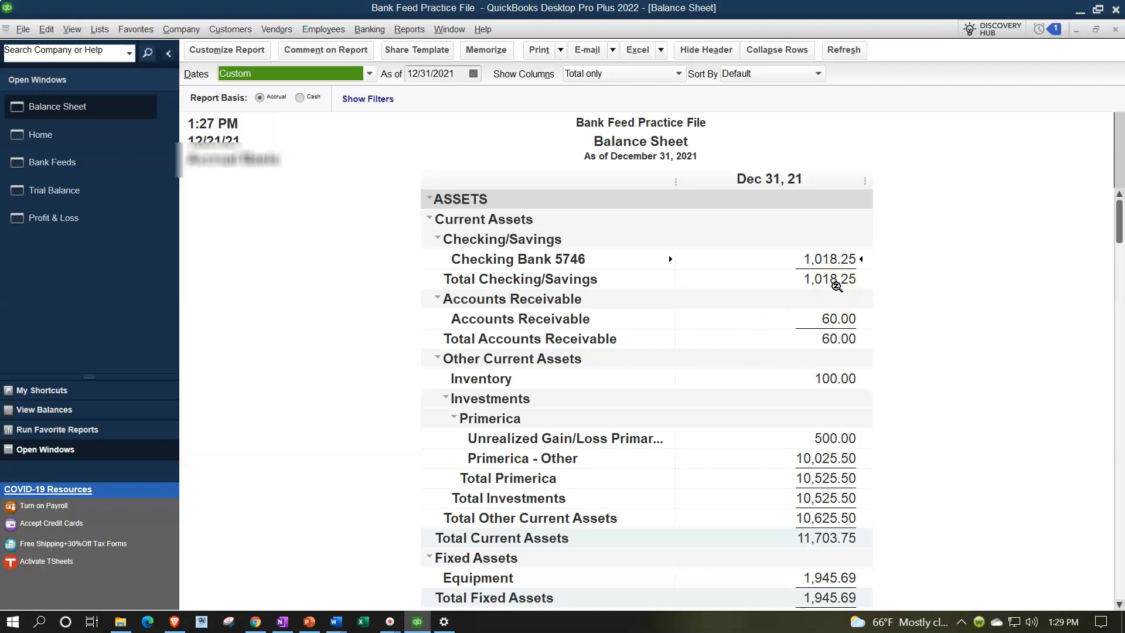
scroll(837, 285, down, 3)
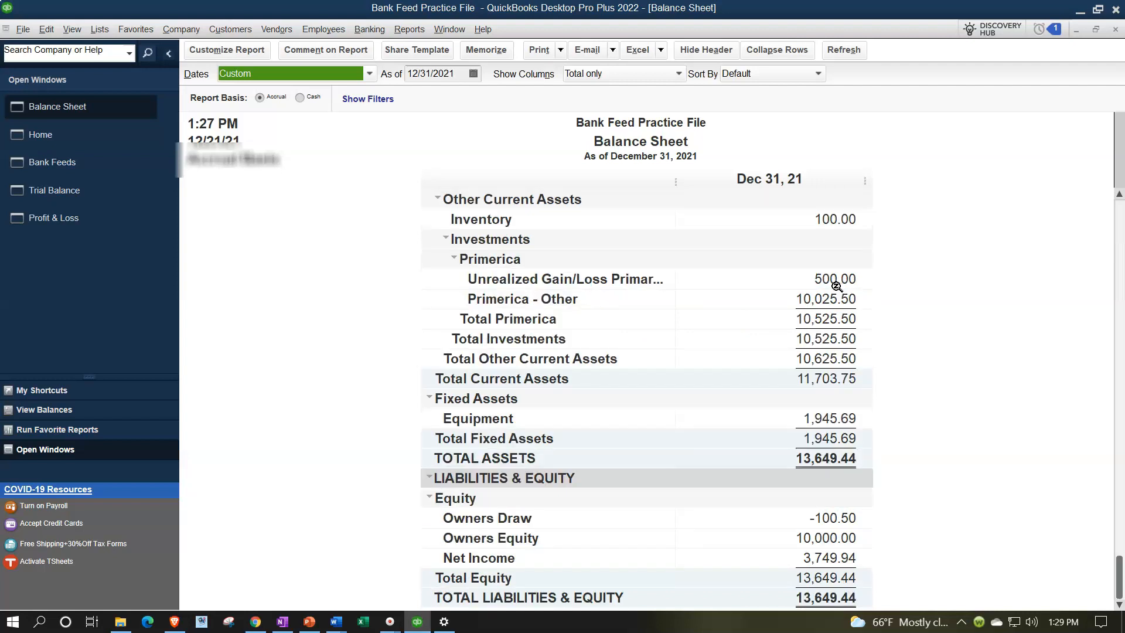
click(826, 520)
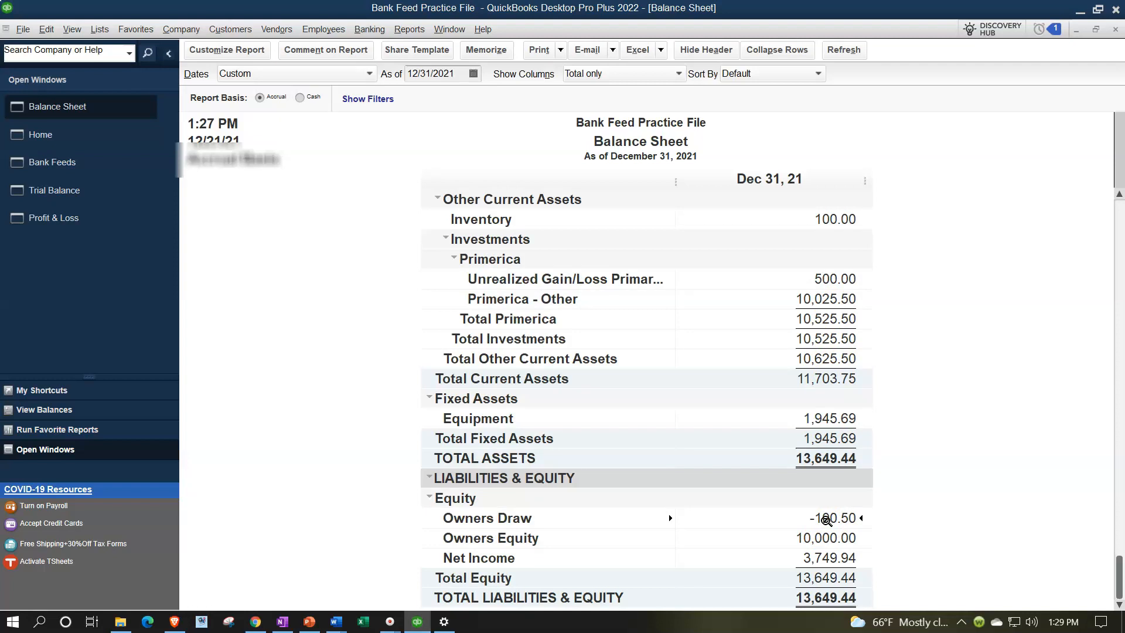
scroll(826, 520, up, 3)
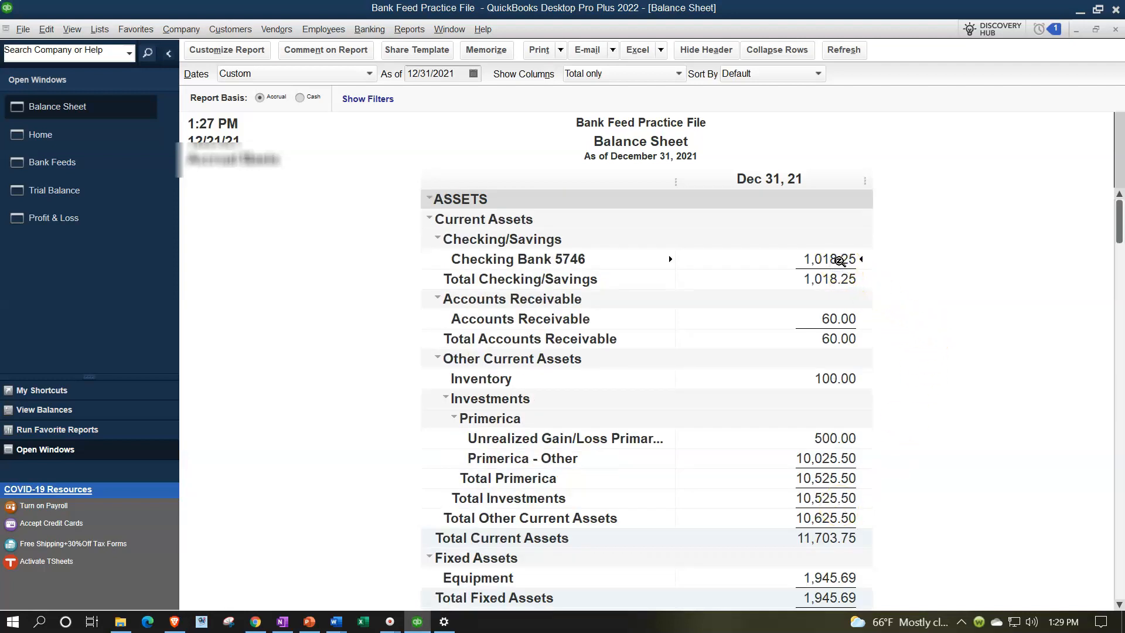
scroll(839, 260, down, 3)
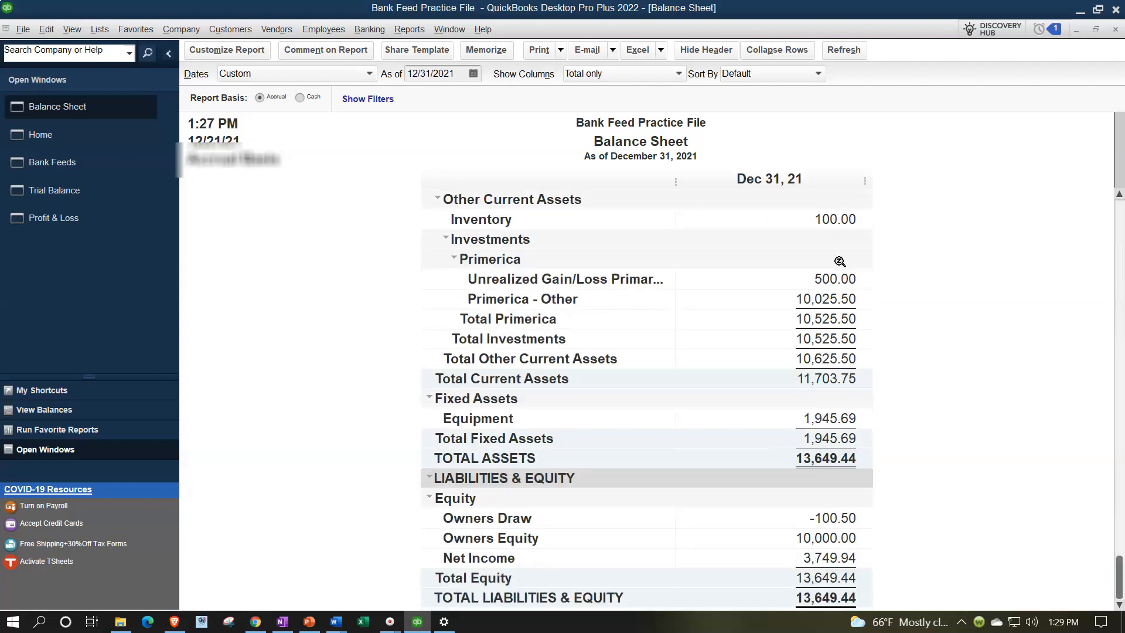
click(825, 534)
click(829, 518)
- Look at the Profit & Loss report and return to the Balance Sheet to examine its asset and equity lines
click(67, 222)
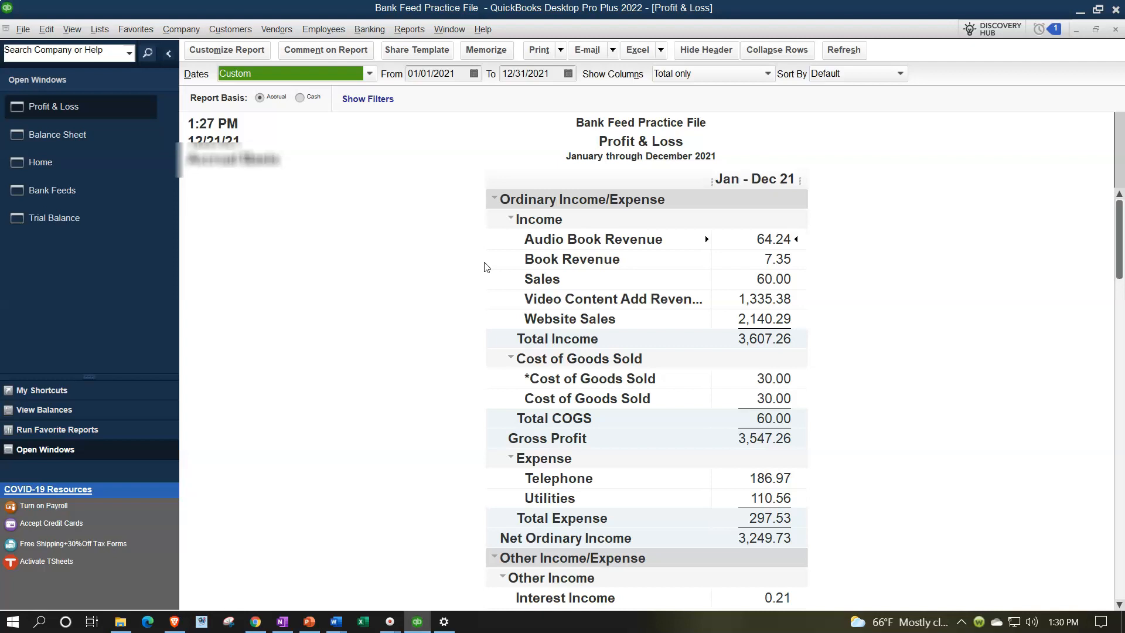
click(54, 134)
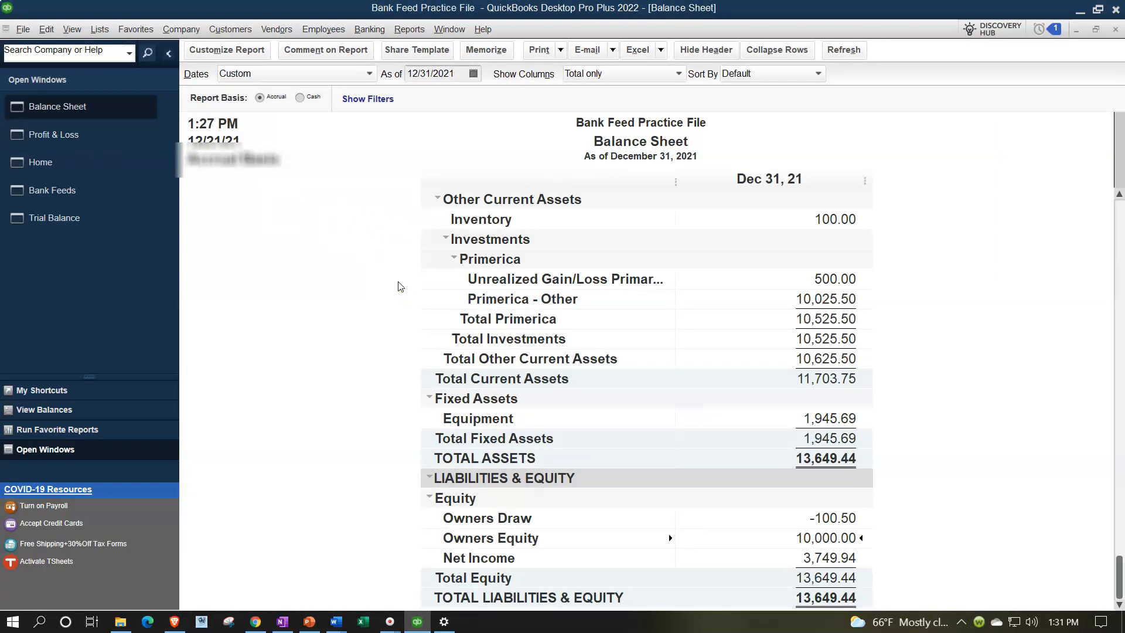
scroll(400, 286, up, 3)
click(401, 286)
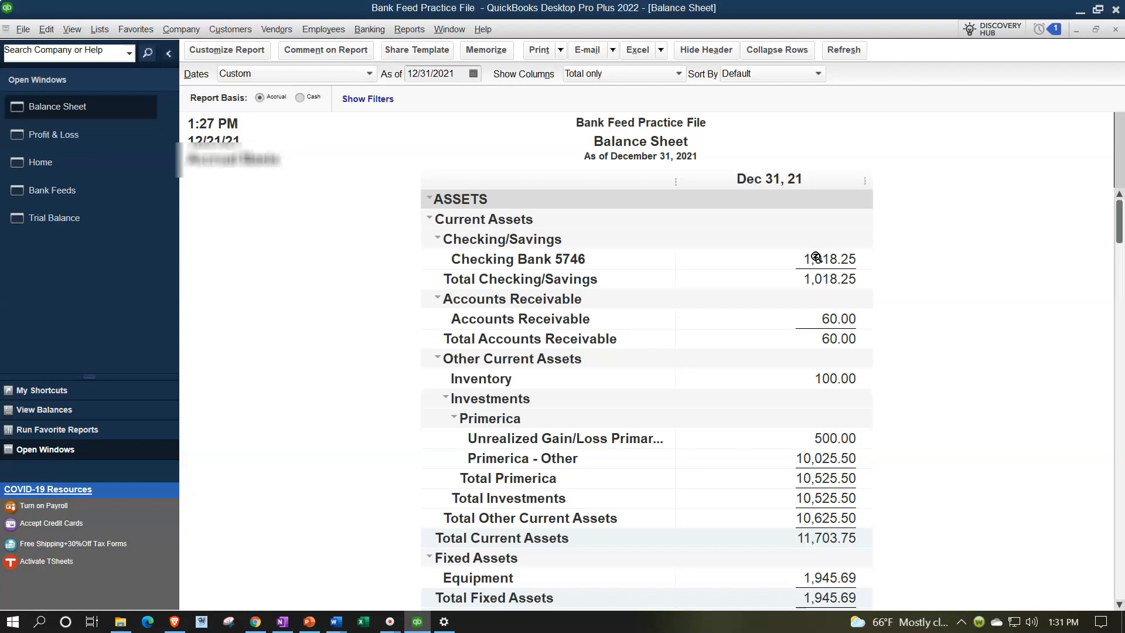
scroll(817, 258, down, 3)
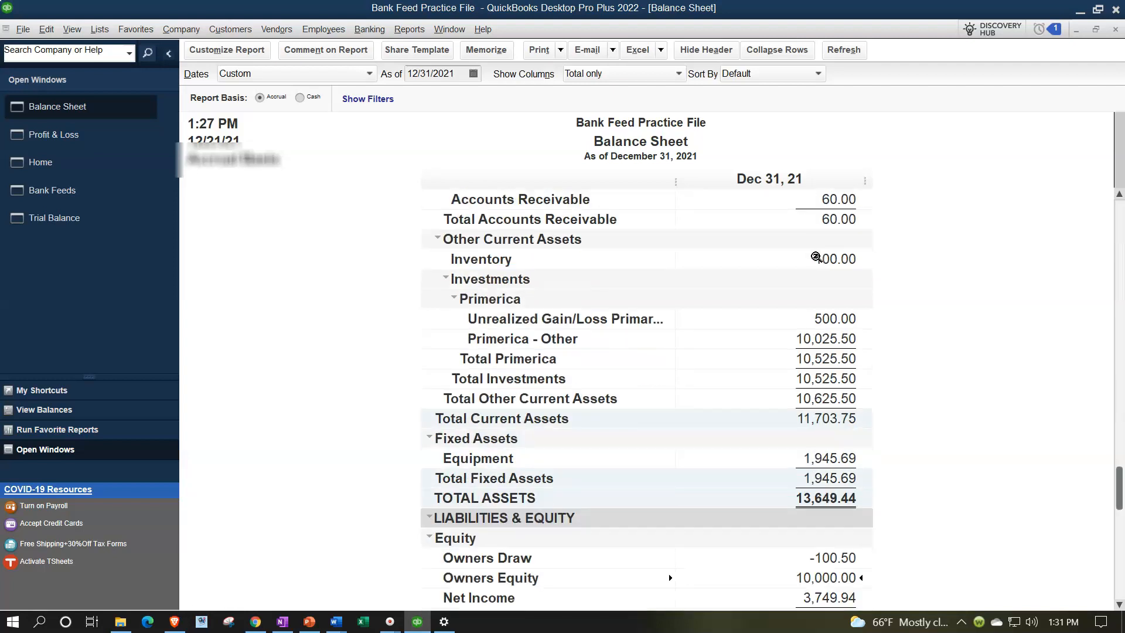
click(811, 452)
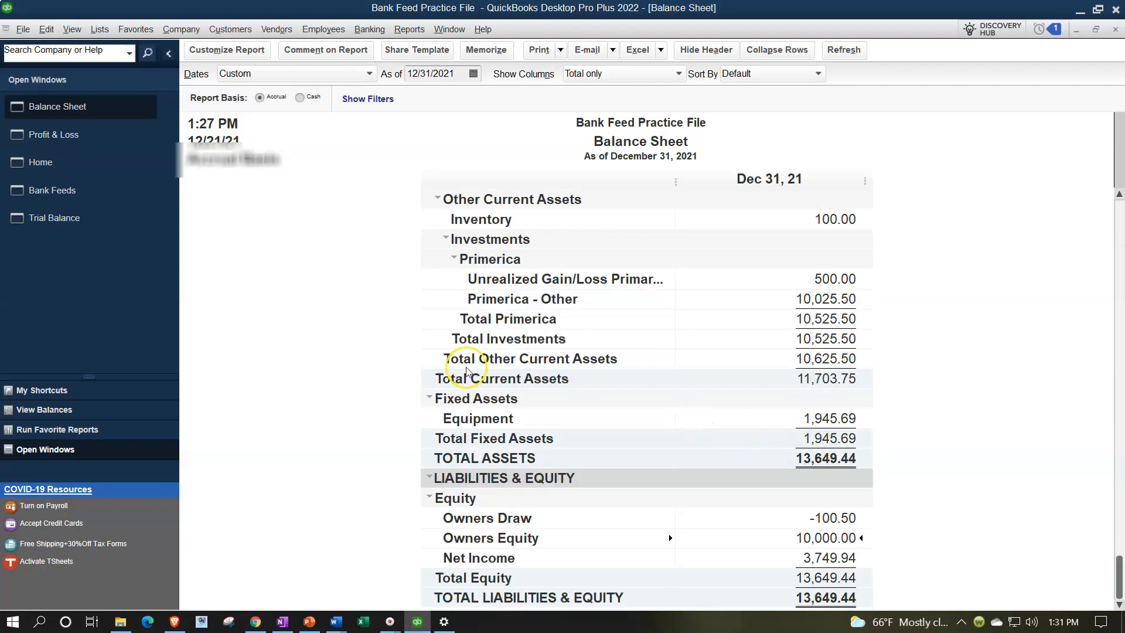
- Return to the Bank Feeds window, collapse the navigation pane and widen the Downloaded as column to show the full descriptions
click(72, 192)
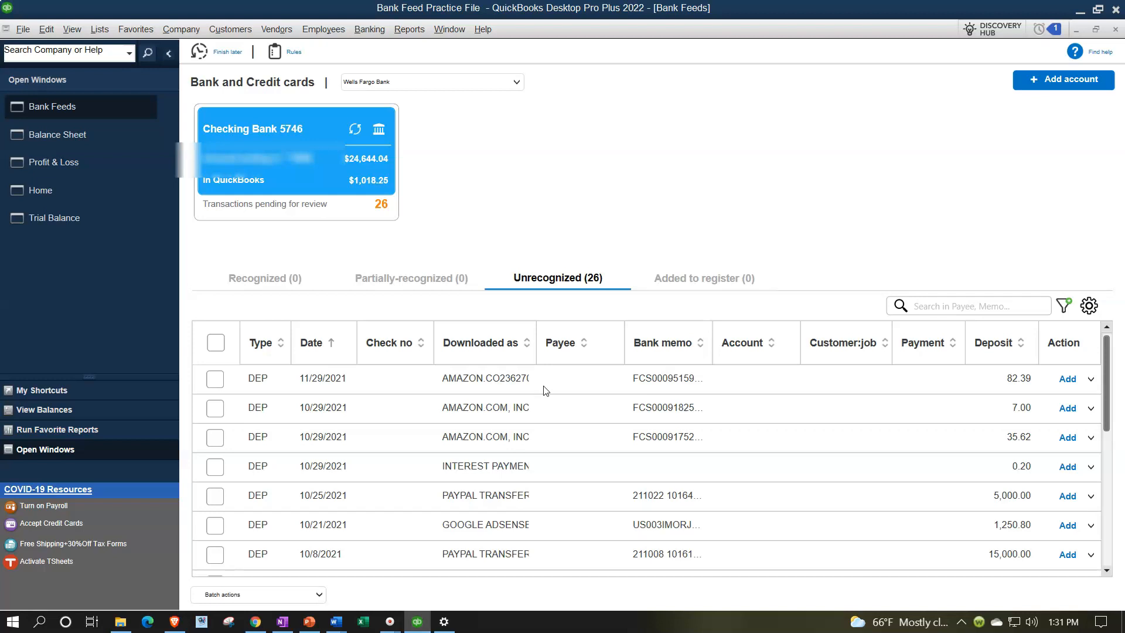
click(169, 57)
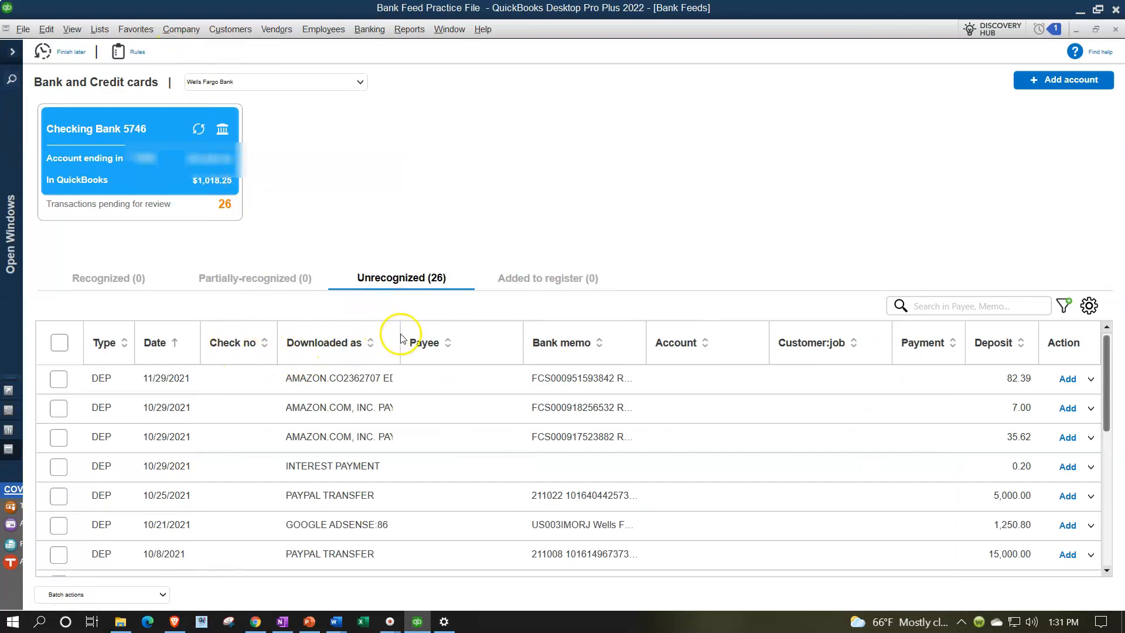
drag(402, 334, 473, 329)
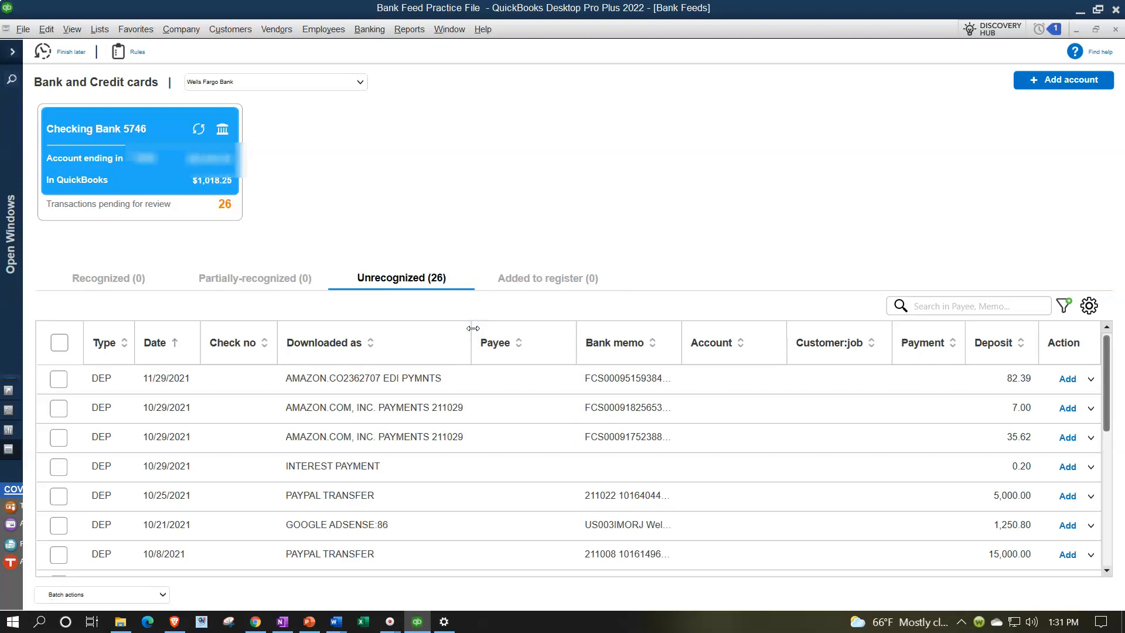
click(475, 393)
- Select the 9/22/2021 mobile deposit of 92.86 among the unrecognized transactions and set its payee to Owner
scroll(561, 470, down, 3)
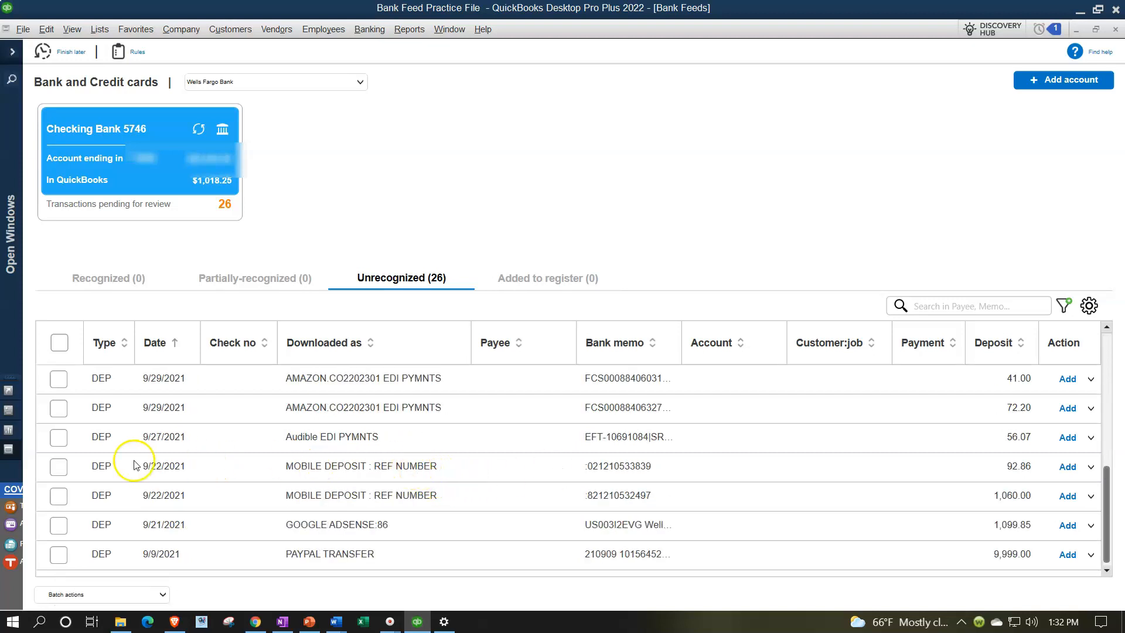
click(60, 468)
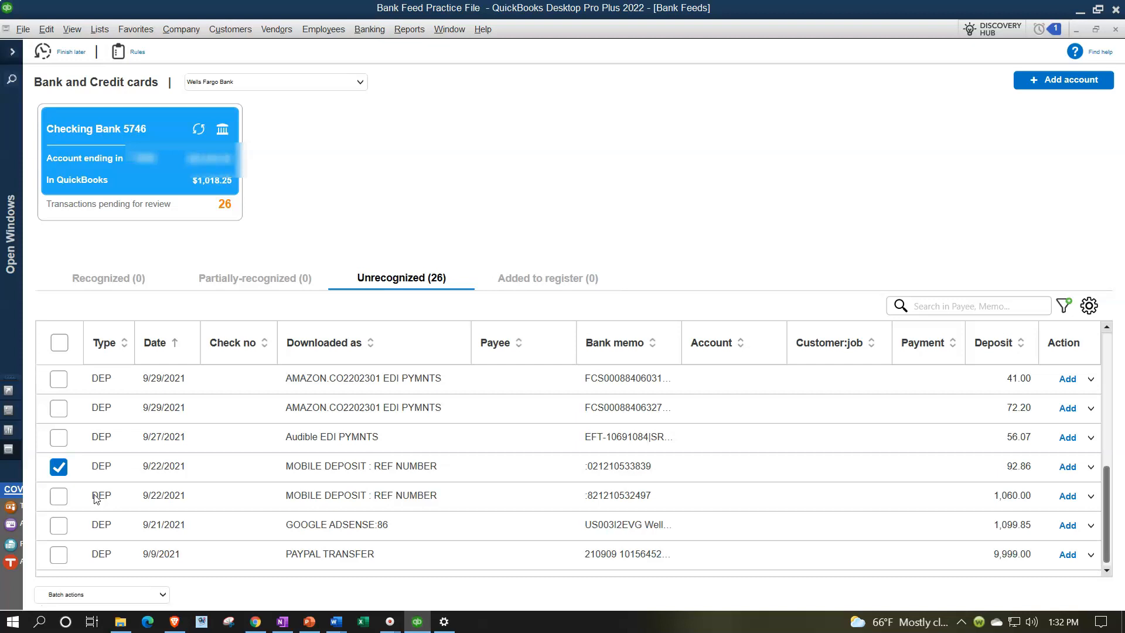
click(502, 467)
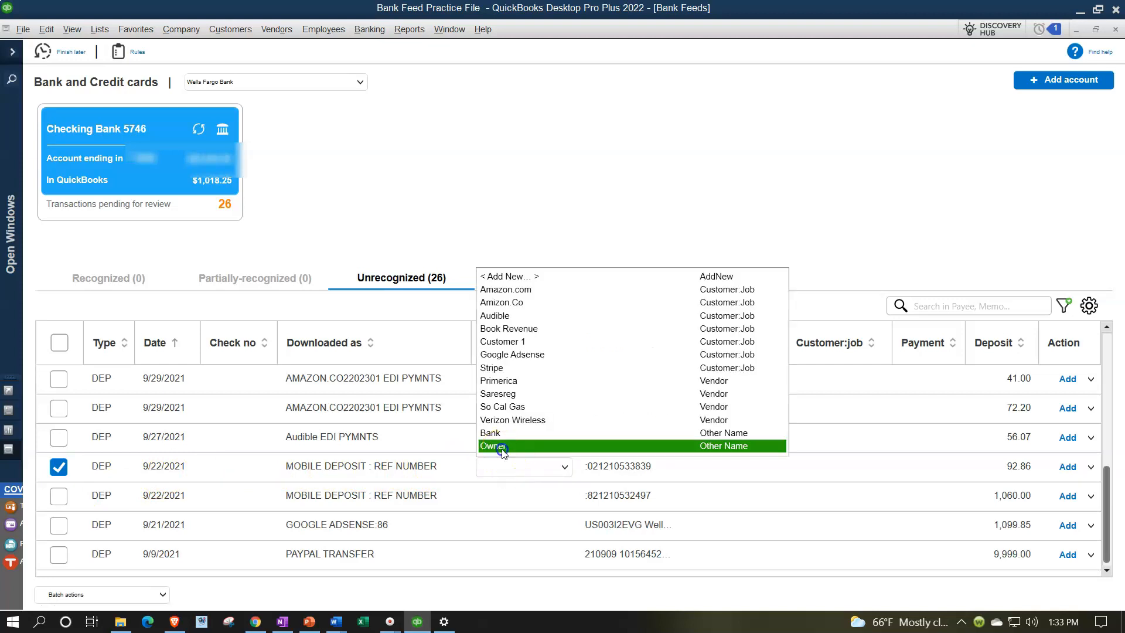
click(502, 446)
key(Tab)
key(Tab)
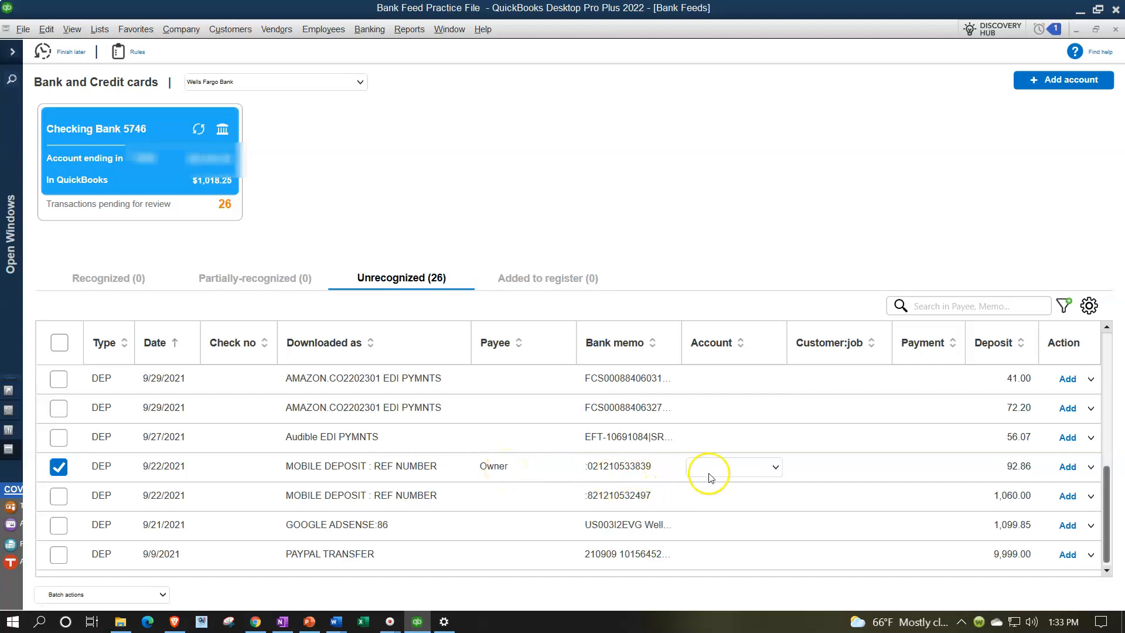
- Start adding a new account for the 92.86 deposit and set its account type to Equity
click(775, 467)
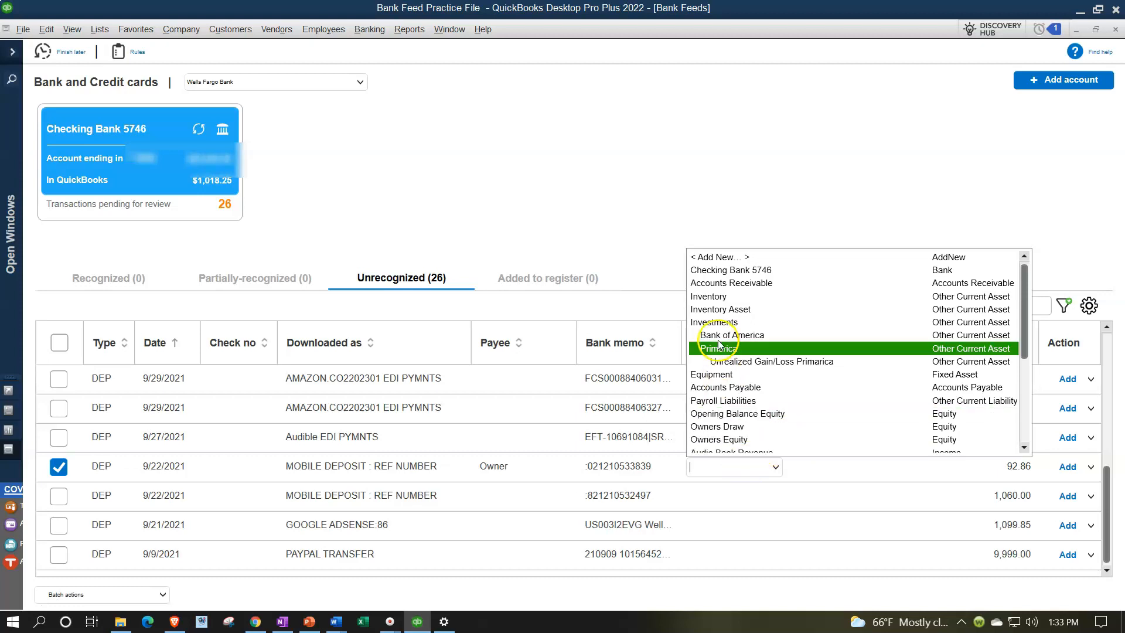
click(719, 258)
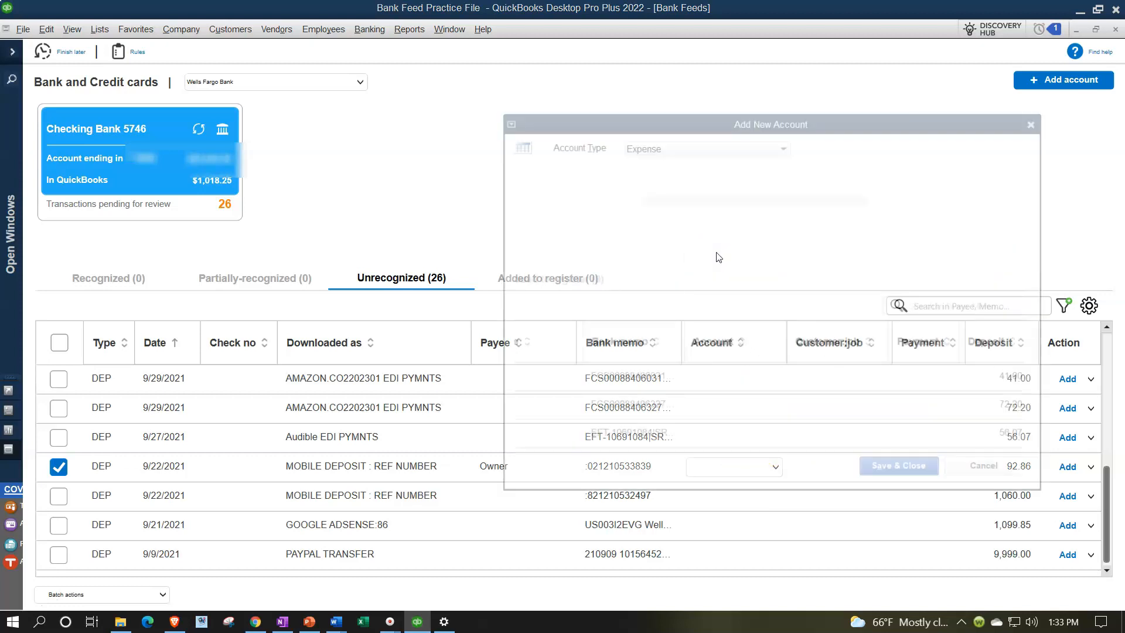
click(701, 145)
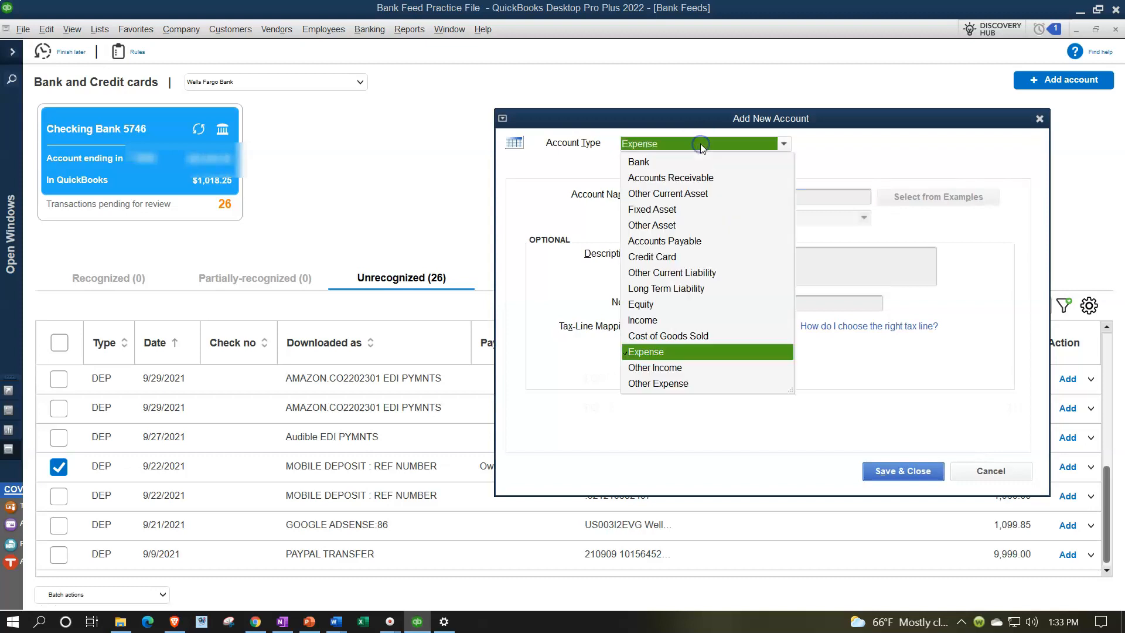
click(642, 304)
- Name the new equity account Owner Investment and save it as the deposit's account
click(658, 194)
text(Owner Wi)
key(BackSpace)
key(BackSpace)
key(BackSpace)
key(BackSpace)
key(BackSpace)
key(BackSpace)
key(BackSpace)
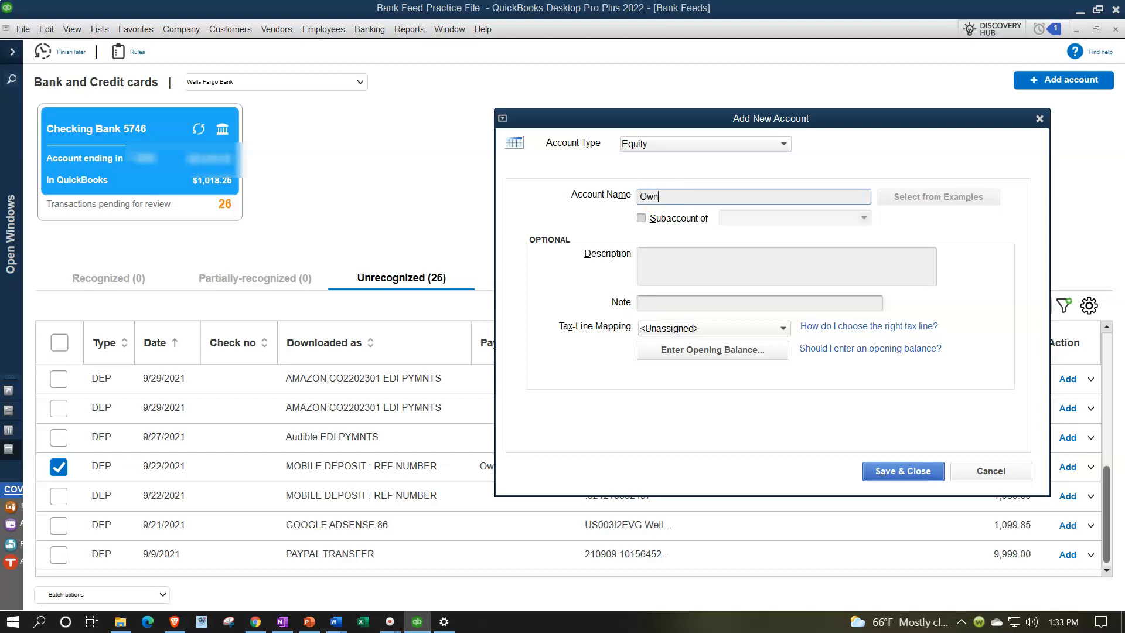
text(wner Investment)
key(Tab)
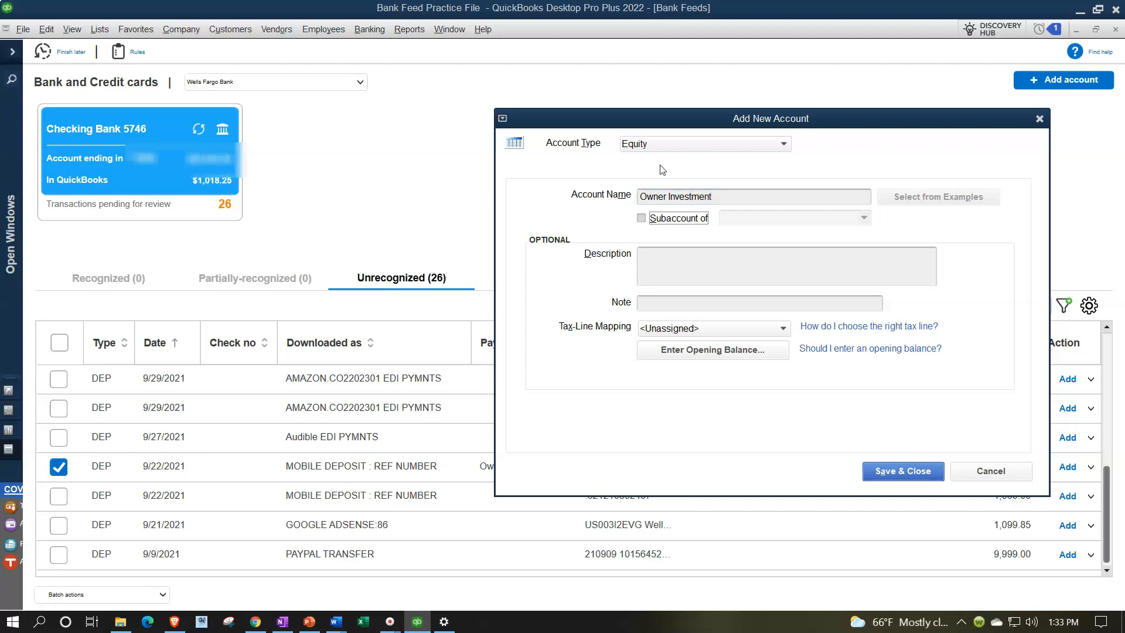
click(879, 480)
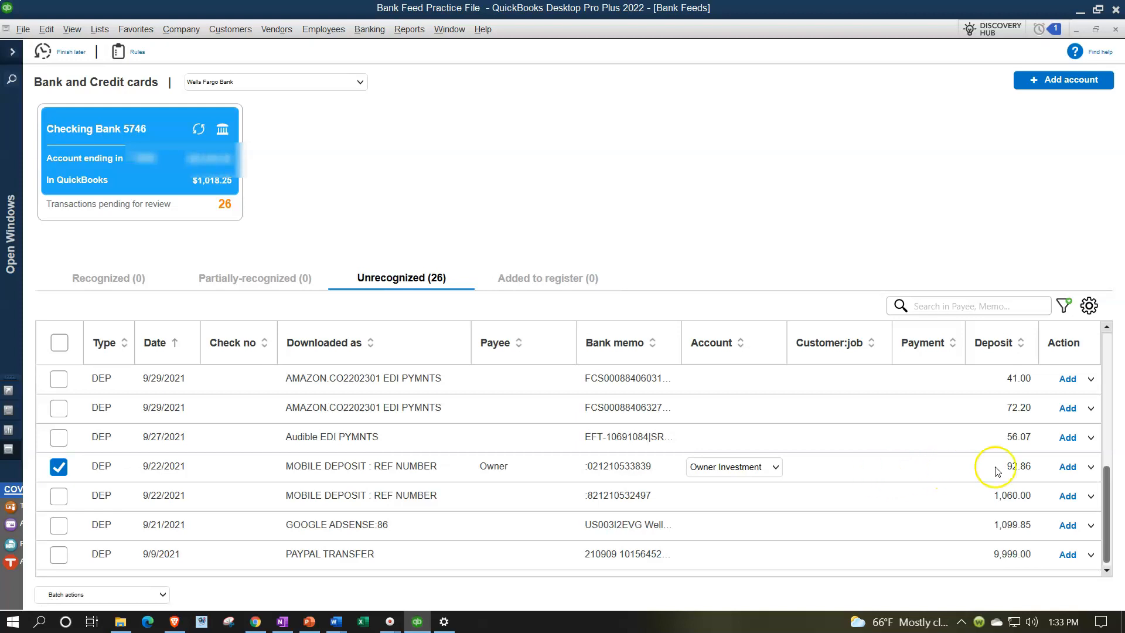
- Open the 92.86 deposit's additional details, save it to the register and view the transactions added to the register
click(1091, 468)
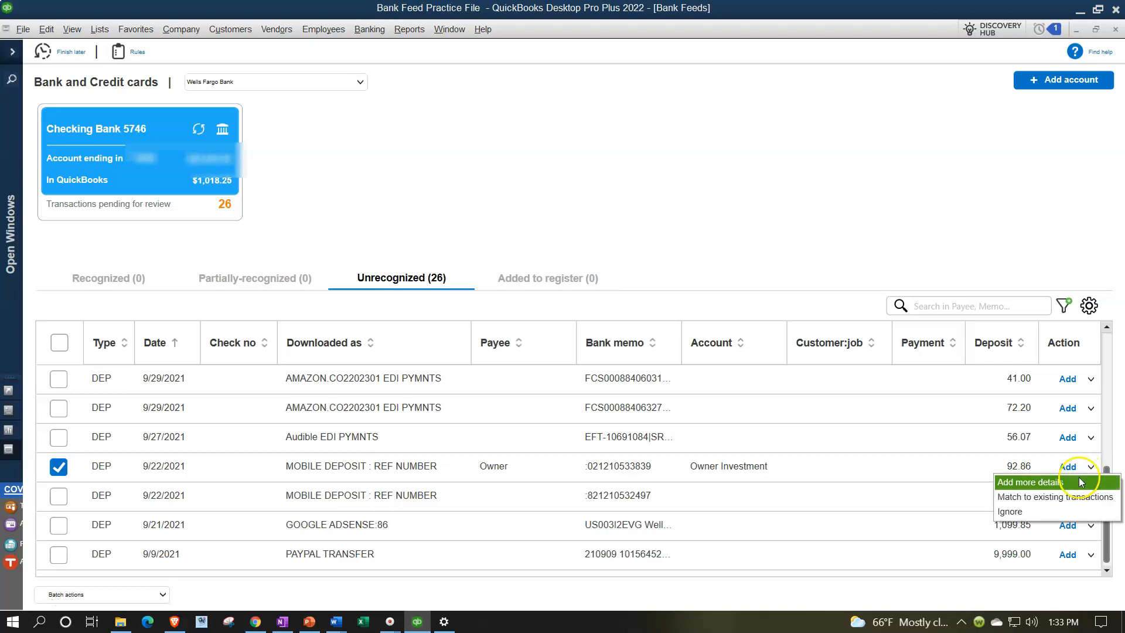
click(1081, 481)
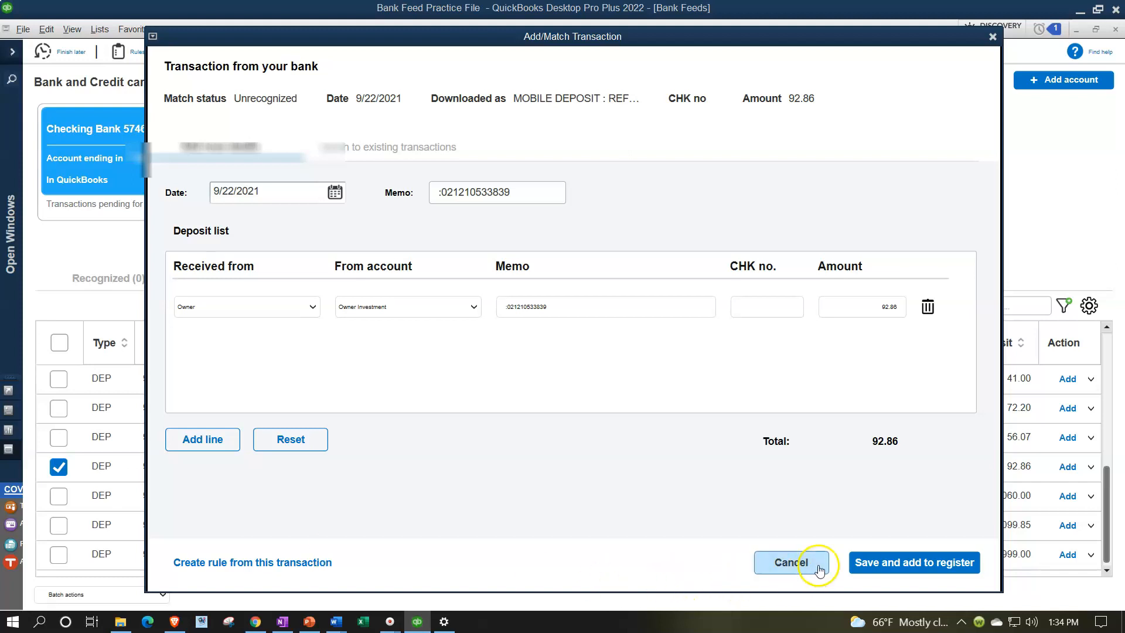
click(879, 562)
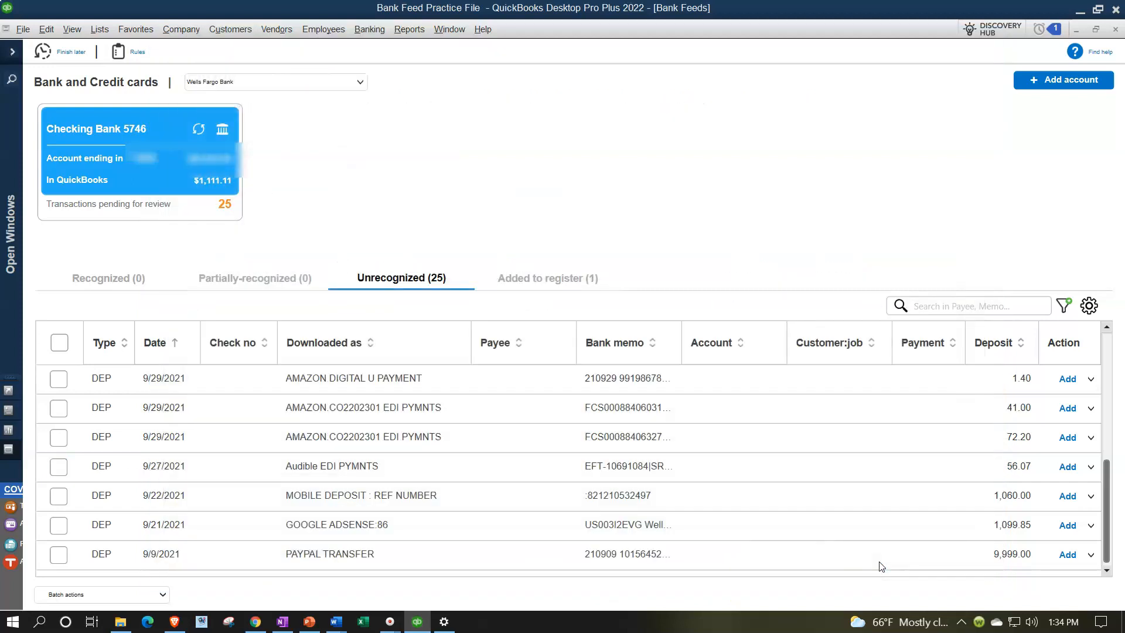
click(540, 278)
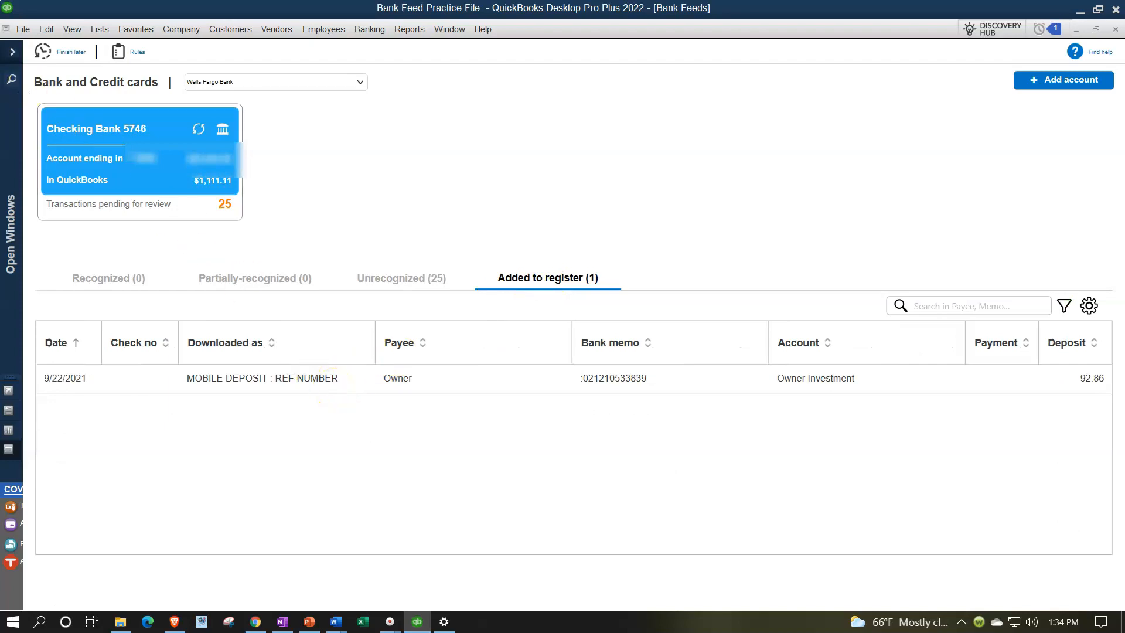
- Restore the navigation pane, open the Balance Sheet and drill into the checking account's transactions
click(13, 51)
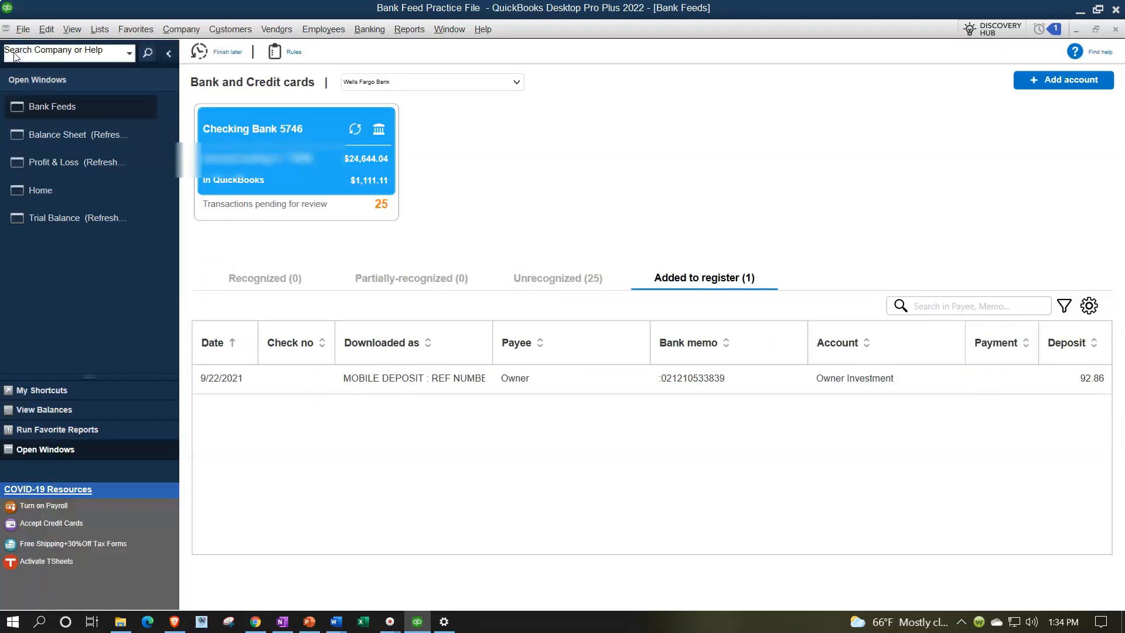
click(17, 134)
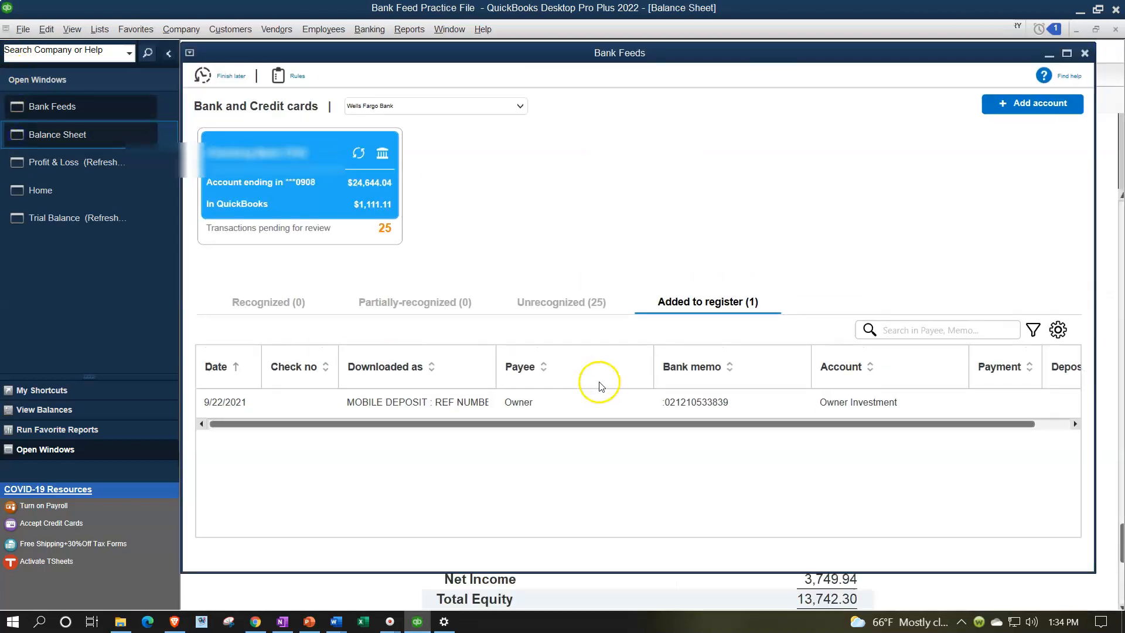
scroll(751, 306, up, 3)
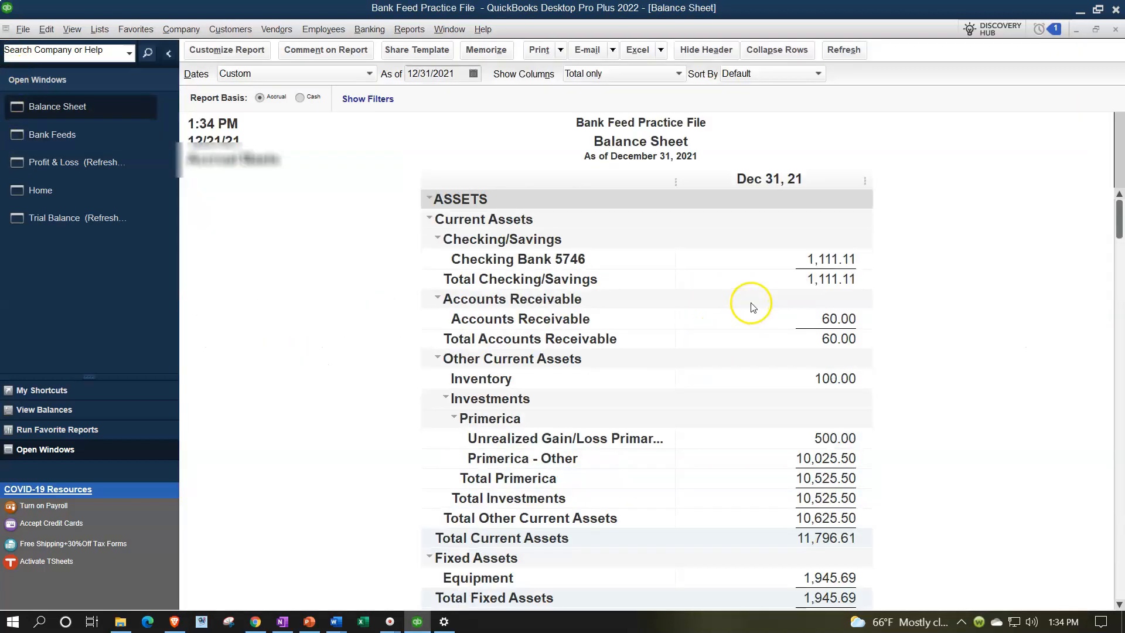
click(822, 258)
double_click(821, 258)
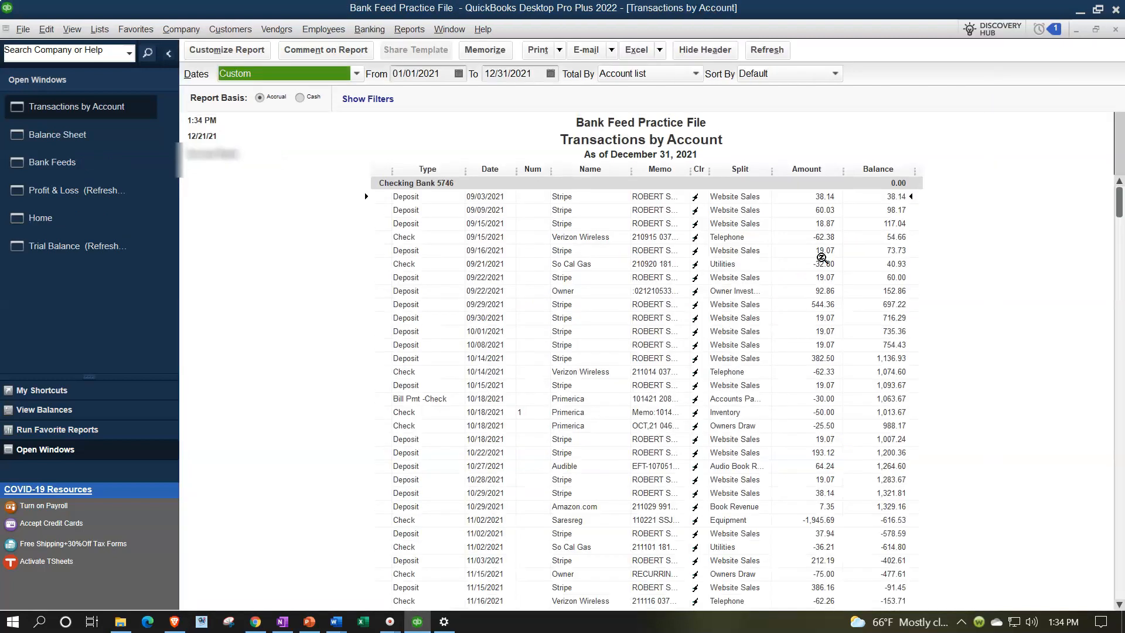
scroll(822, 258, down, 4)
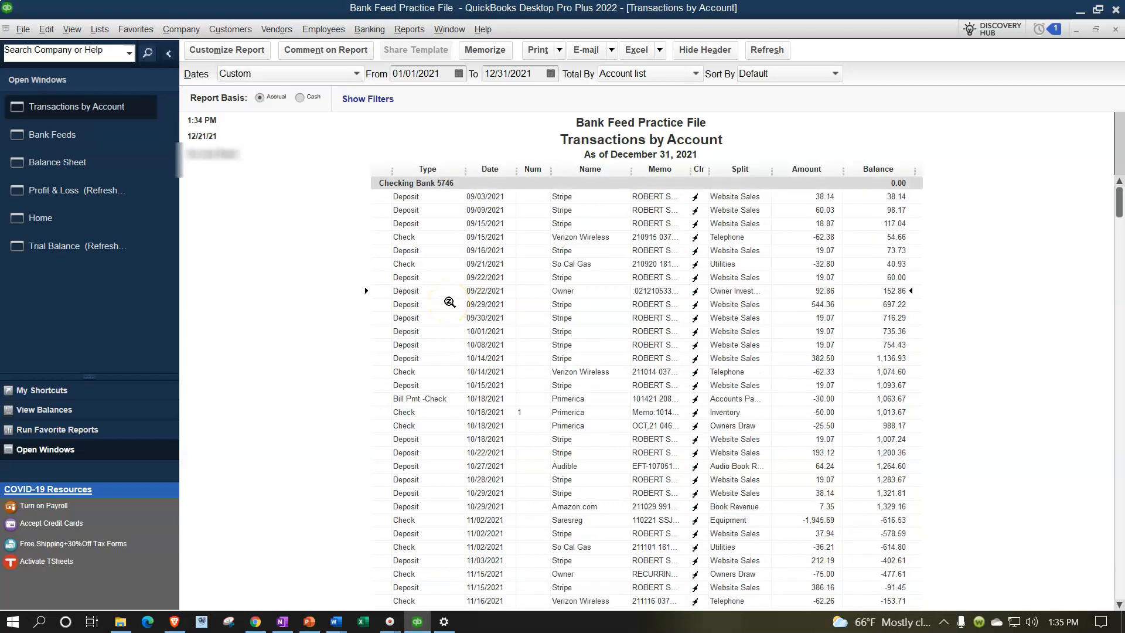
- View the 09/22/2021 Owner deposit of 92.86 in its source form, and close the form and the transaction report
double_click(813, 290)
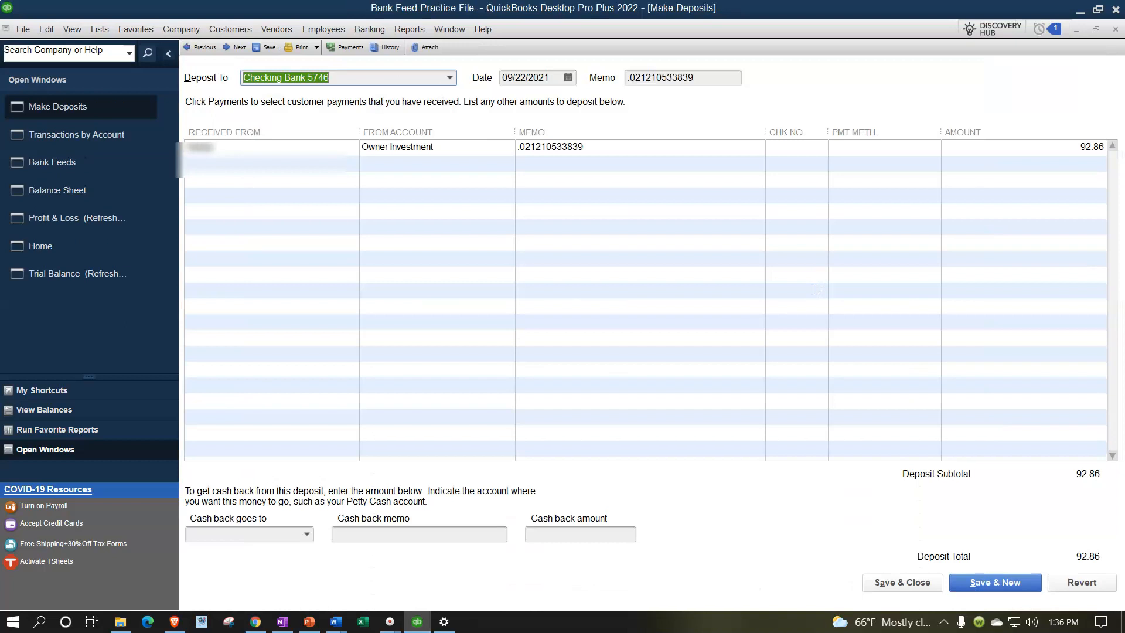
click(1121, 33)
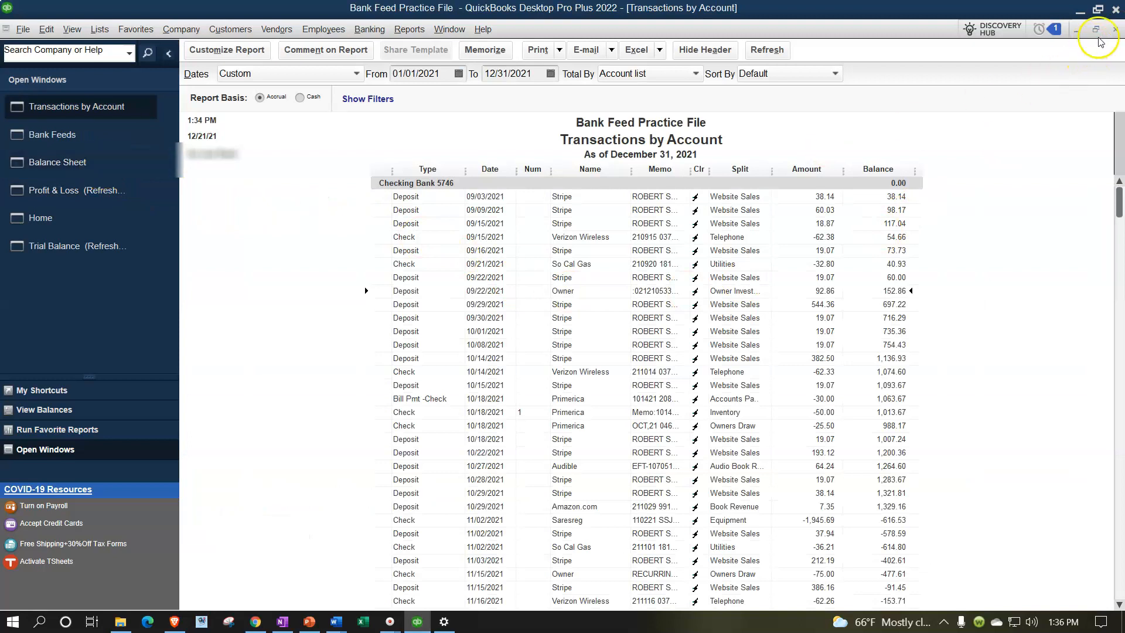
click(1117, 33)
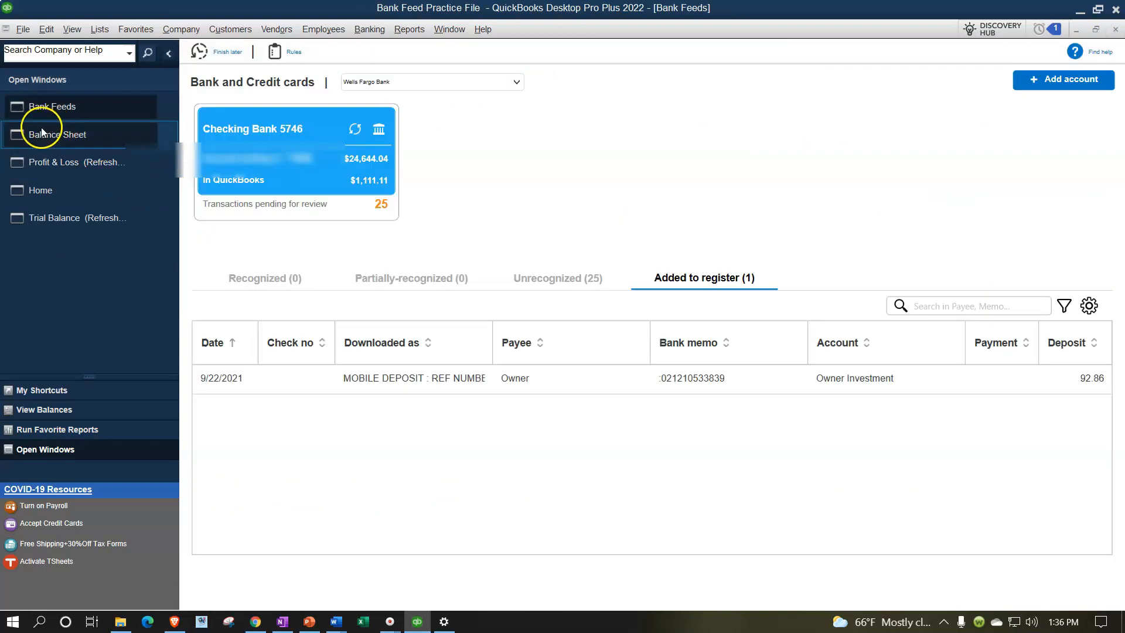
- Return to the Balance Sheet, view the transactions behind the Owner Investment line and close that detail report
click(41, 135)
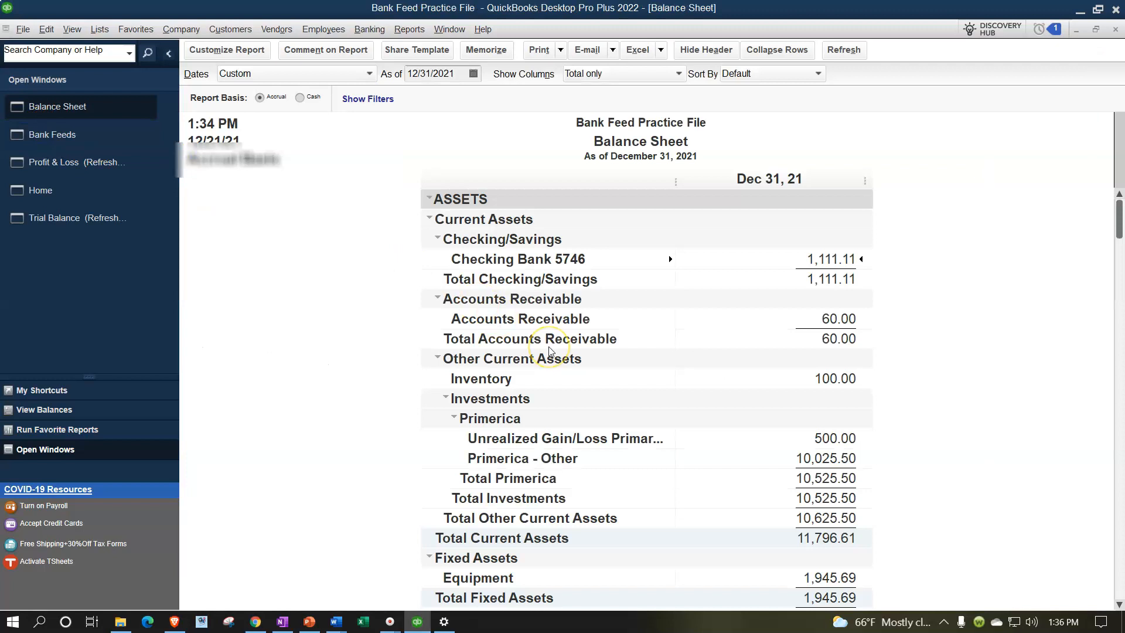
scroll(549, 351, down, 3)
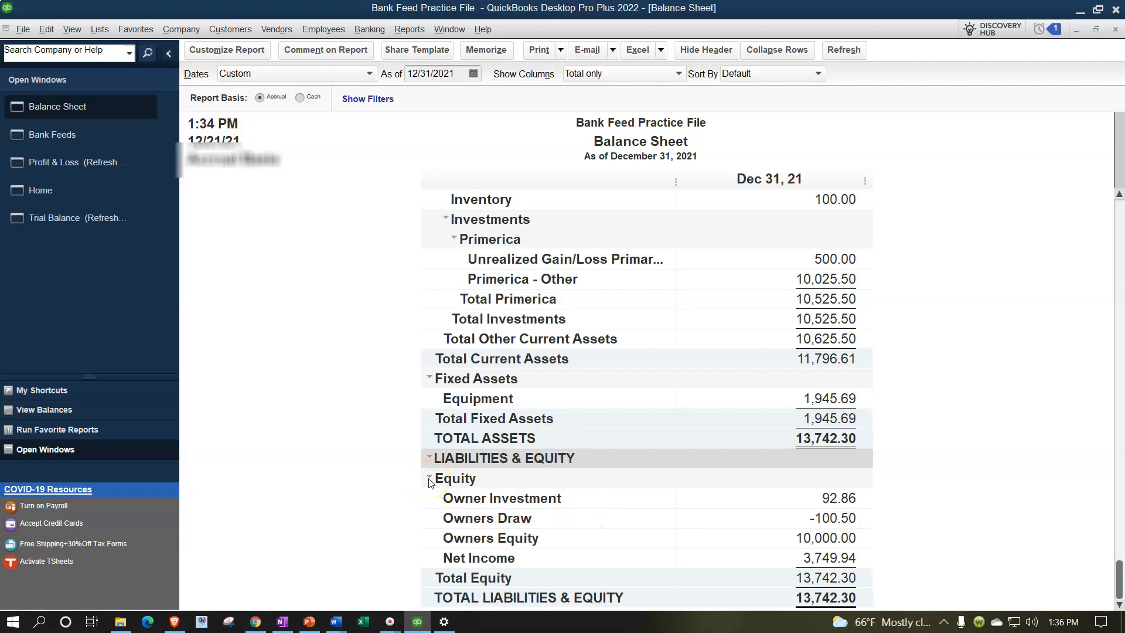
click(847, 498)
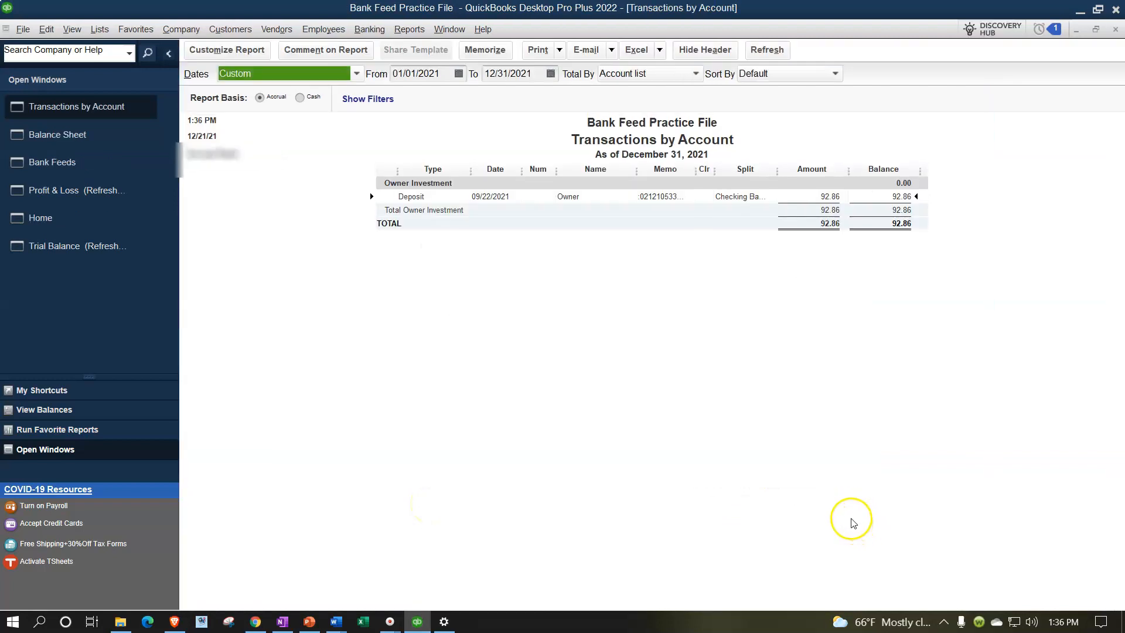
click(1115, 30)
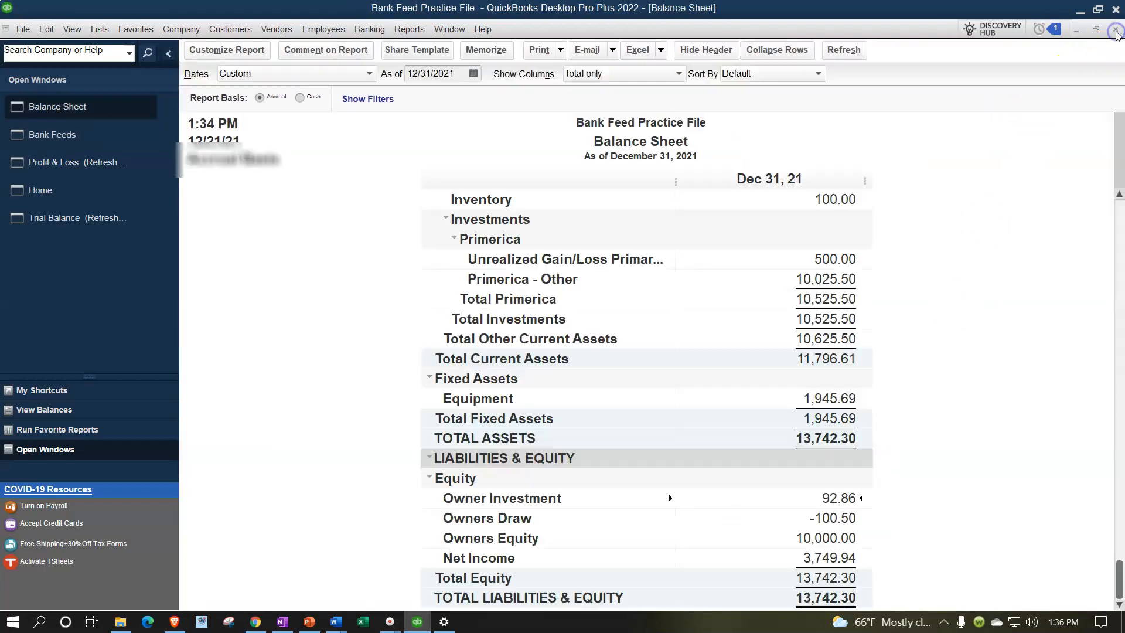
- Open the Profit & Loss report and examine its income and expense lines
click(115, 166)
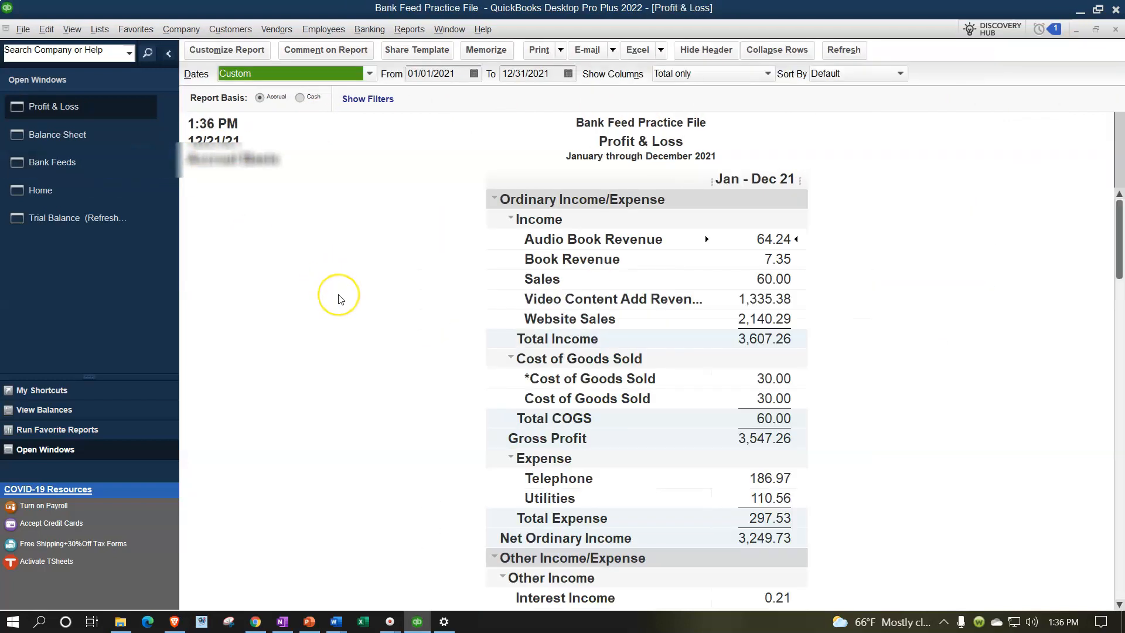
scroll(337, 298, down, 2)
scroll(341, 299, up, 2)
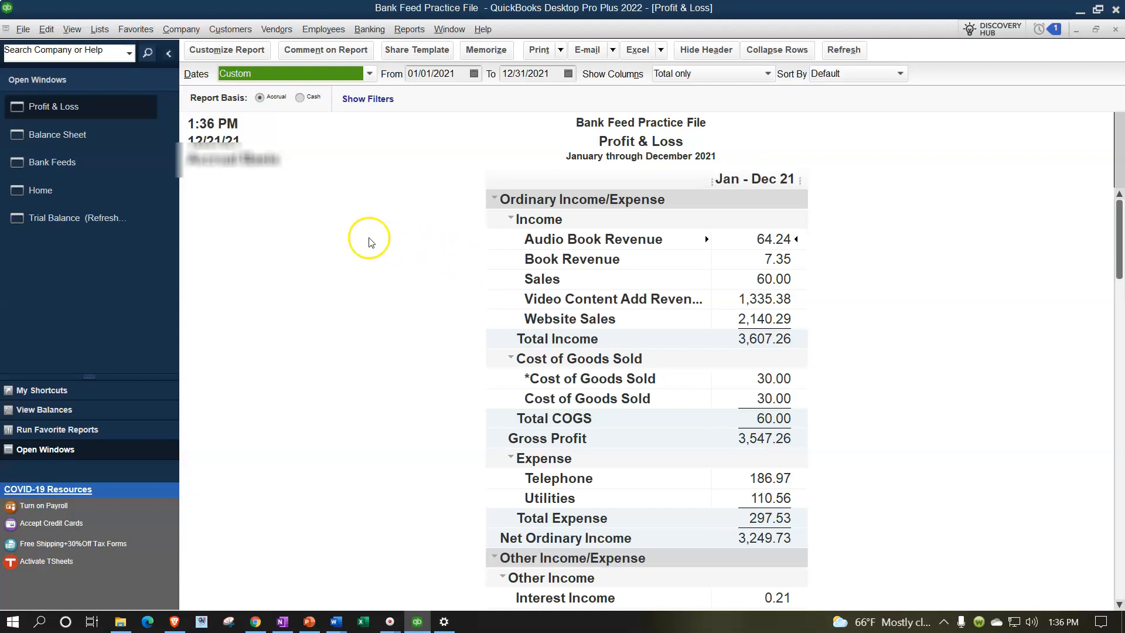
- Return to the unrecognized bank feed transactions, select the 9/22/2021 mobile deposit of 1,060.00 and set its payee to Bank
click(92, 175)
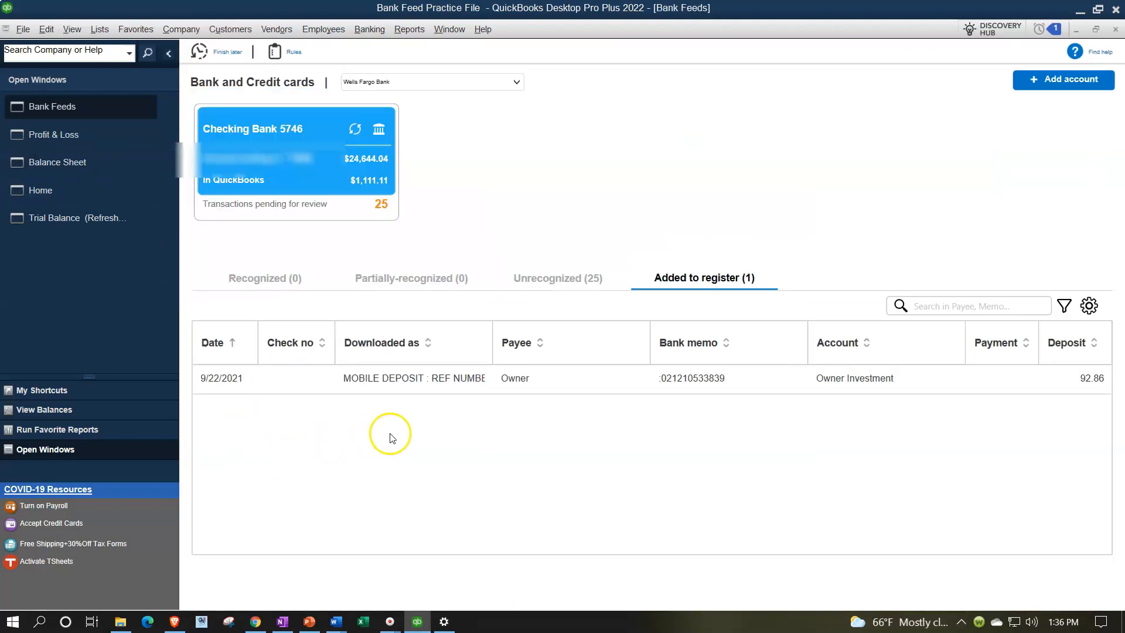
click(558, 277)
scroll(609, 456, down, 1)
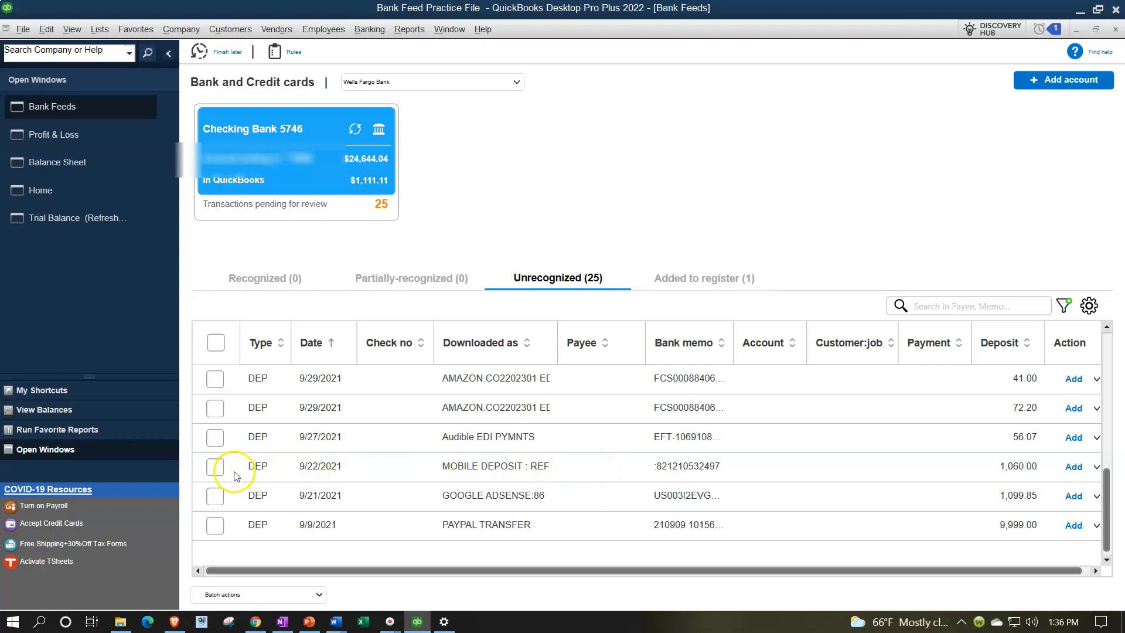
click(215, 467)
click(585, 464)
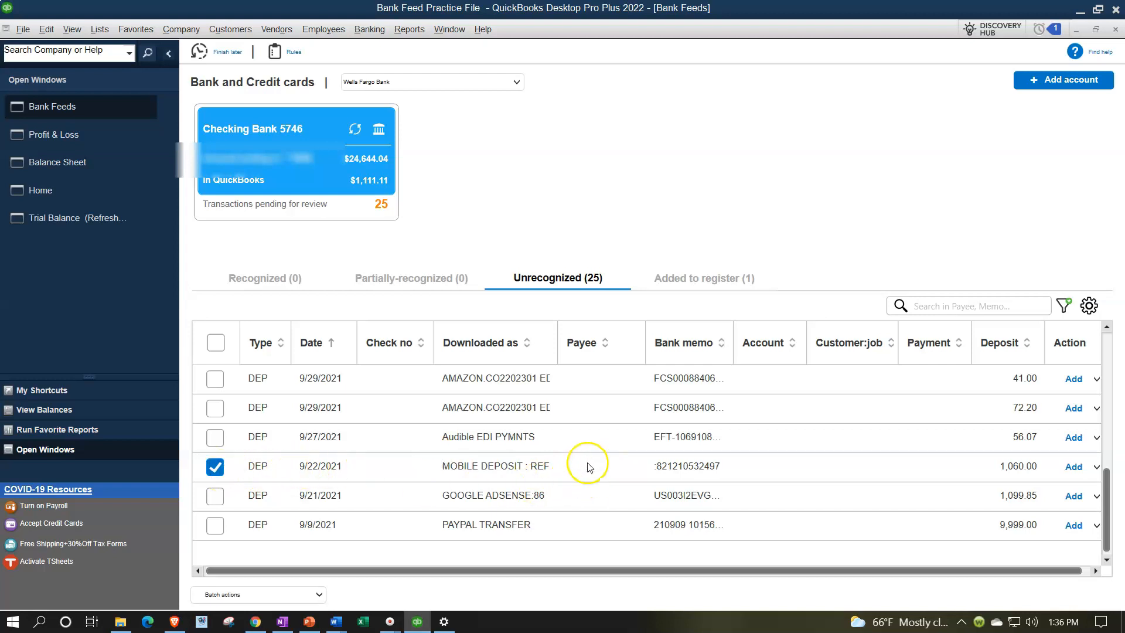
text(Bank)
key(Tab)
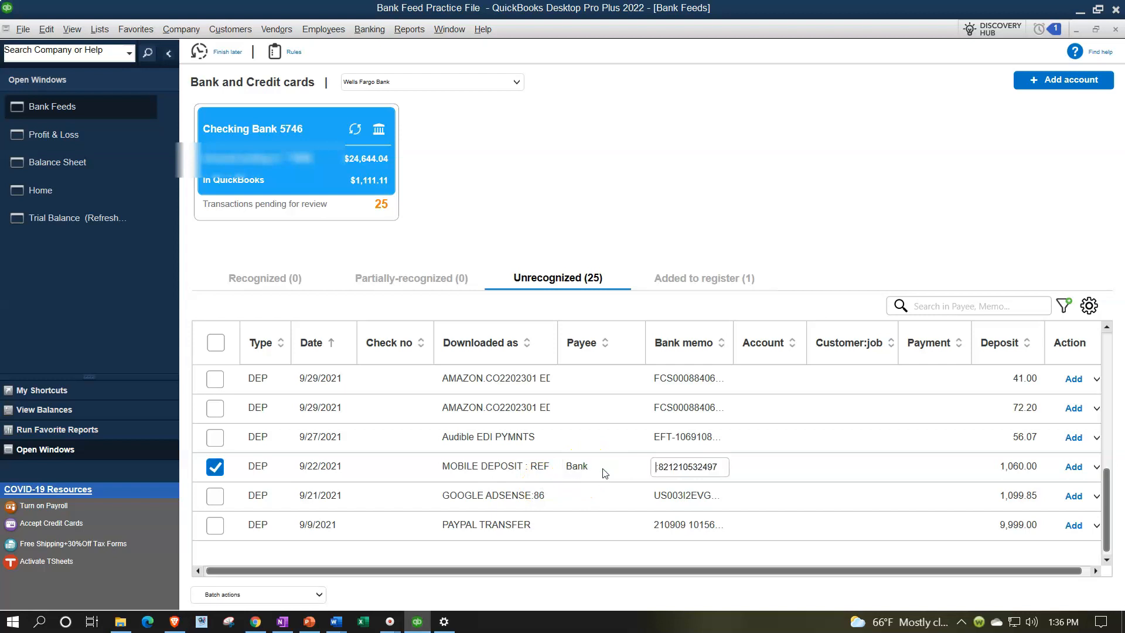
- Create an Other Current Liability account named Loan Payable and assign it to the 9/22/2021 mobile deposit of 1,060.00
key(Tab)
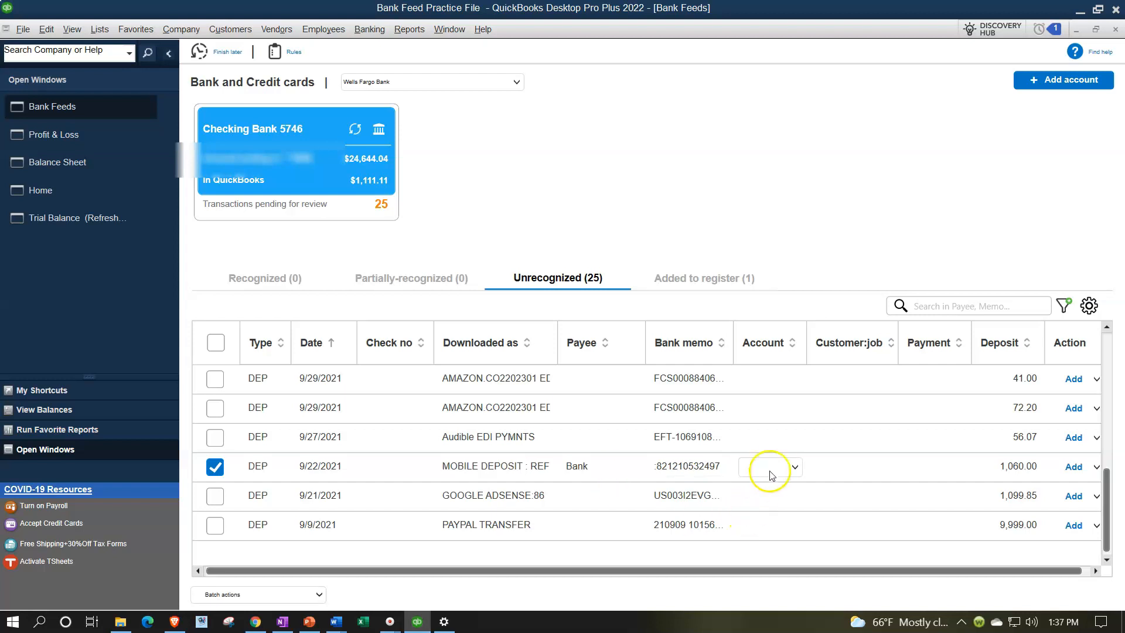
click(794, 467)
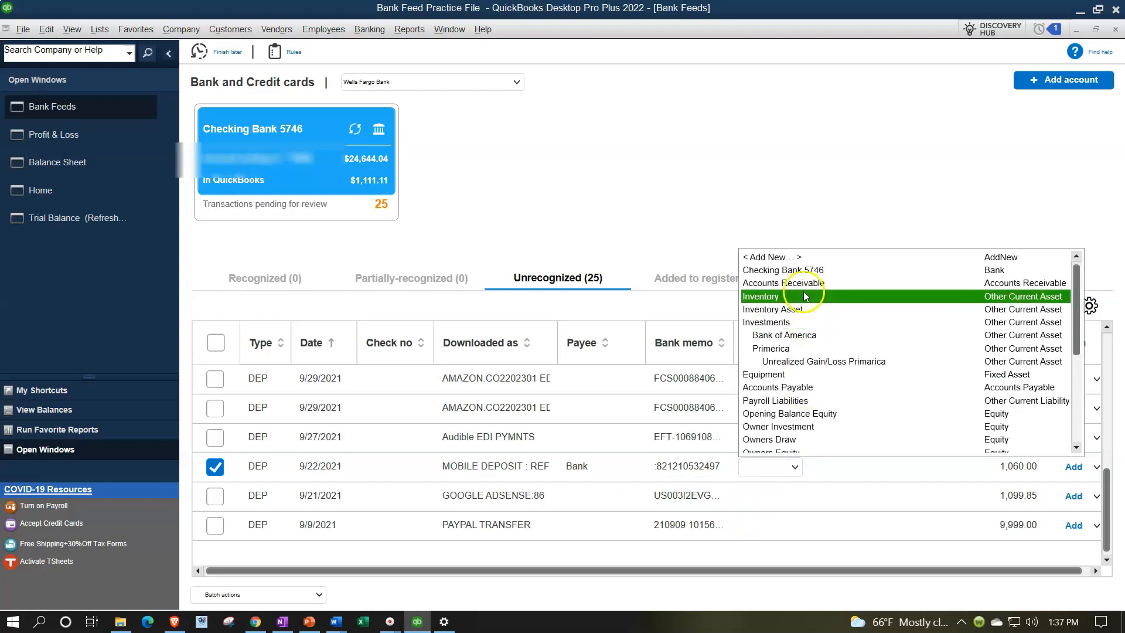
click(787, 257)
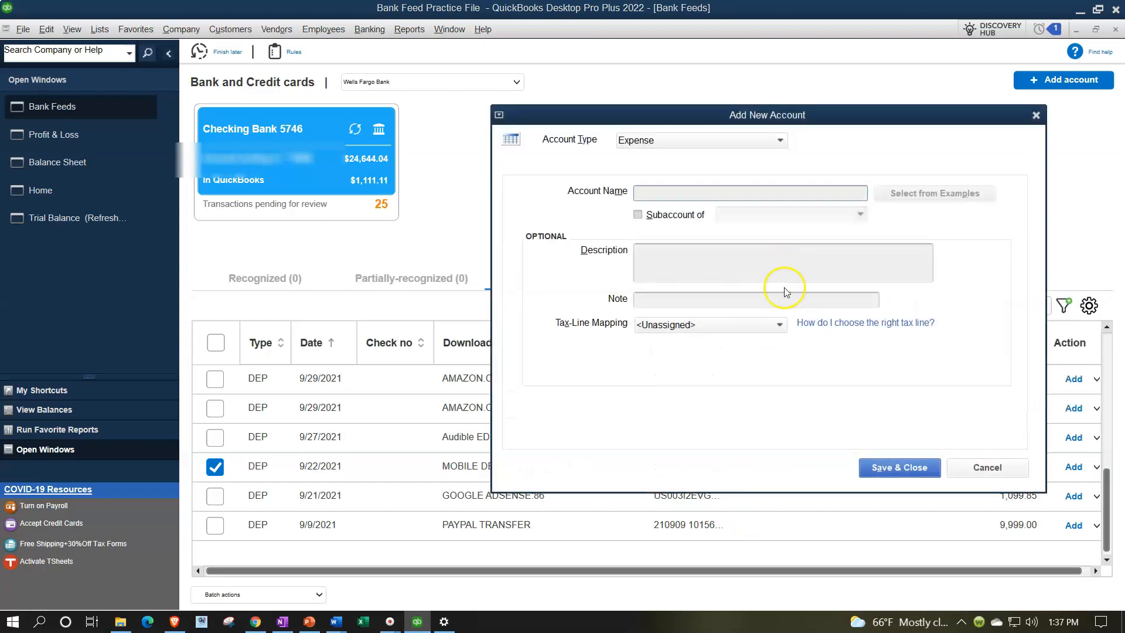
click(749, 141)
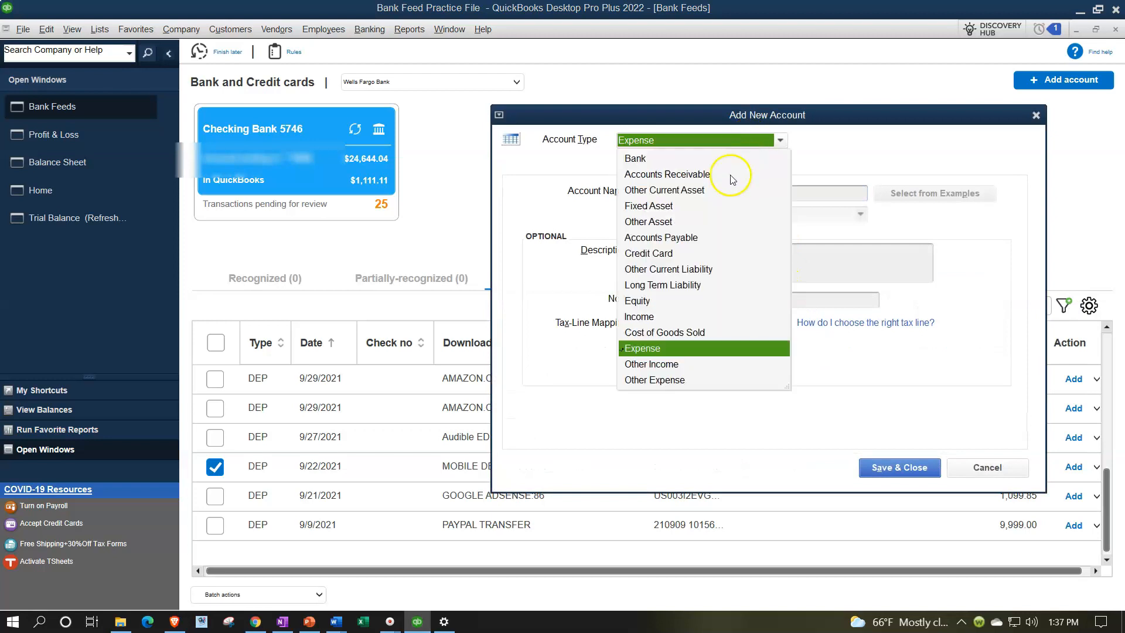
click(695, 271)
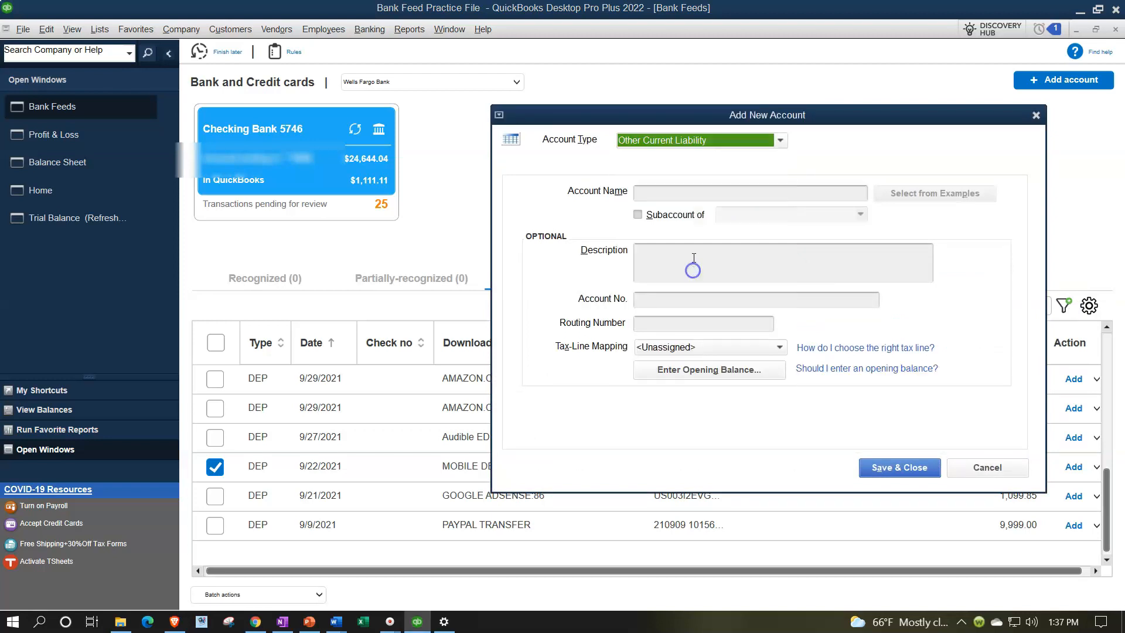
click(658, 192)
text(Loan)
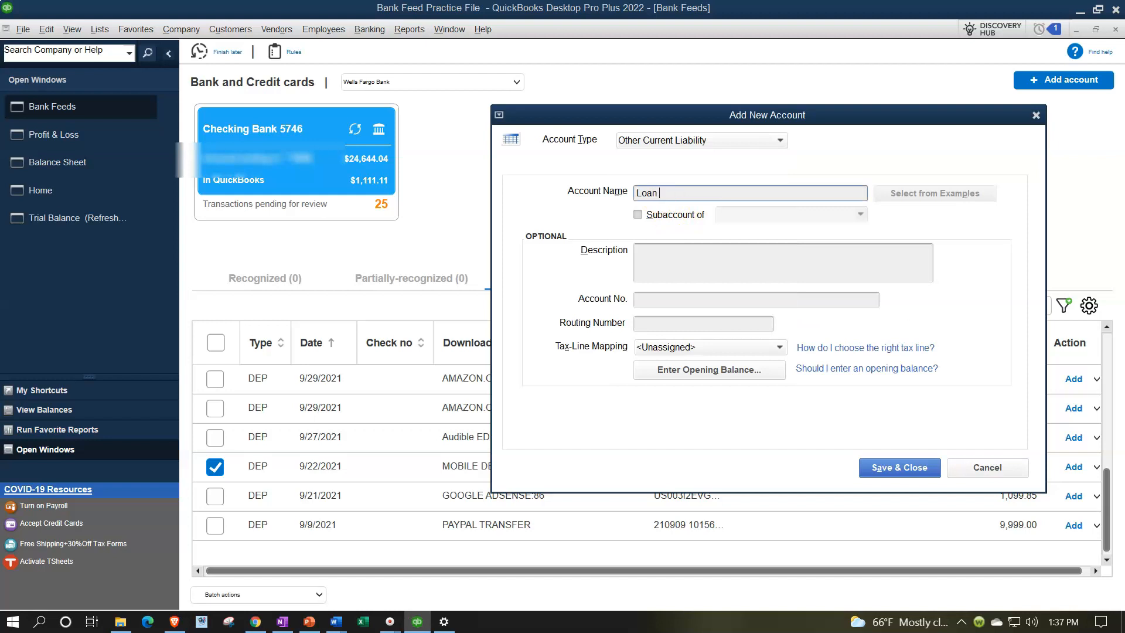
key(Tab)
key(Tab)
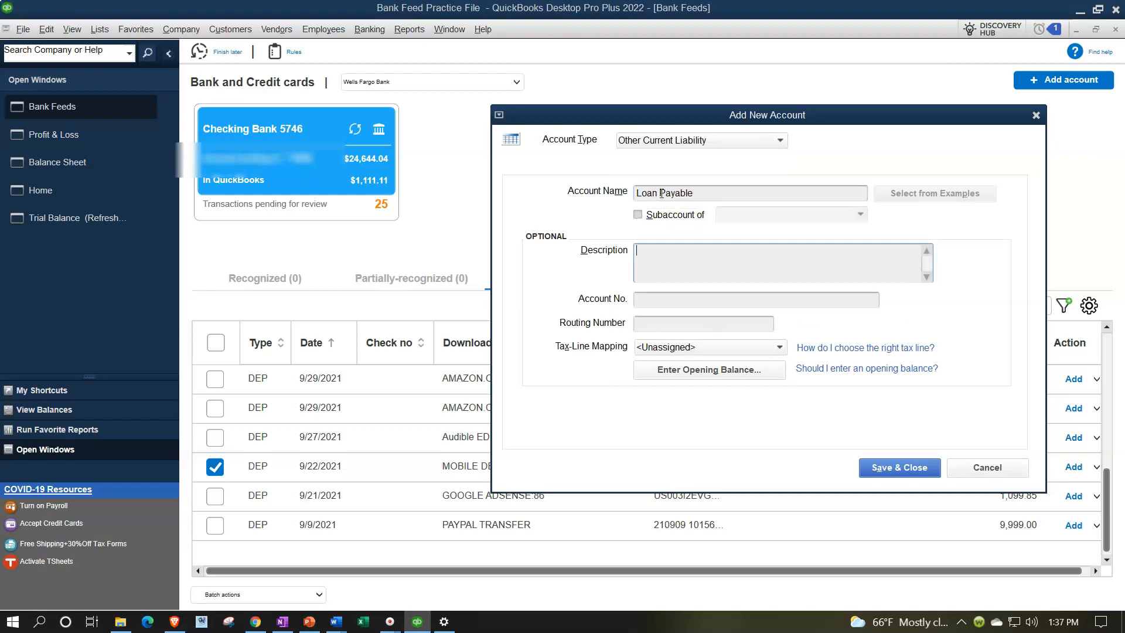
click(926, 467)
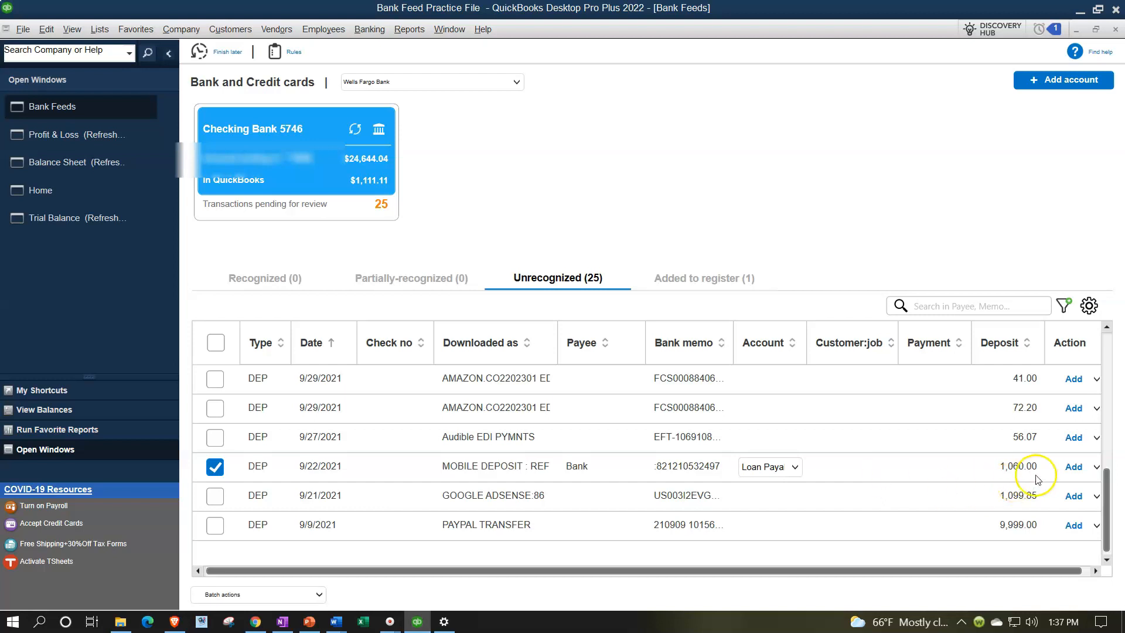
- Add the 1,060.00 Bank deposit to the register and view the list of added transactions
click(1075, 467)
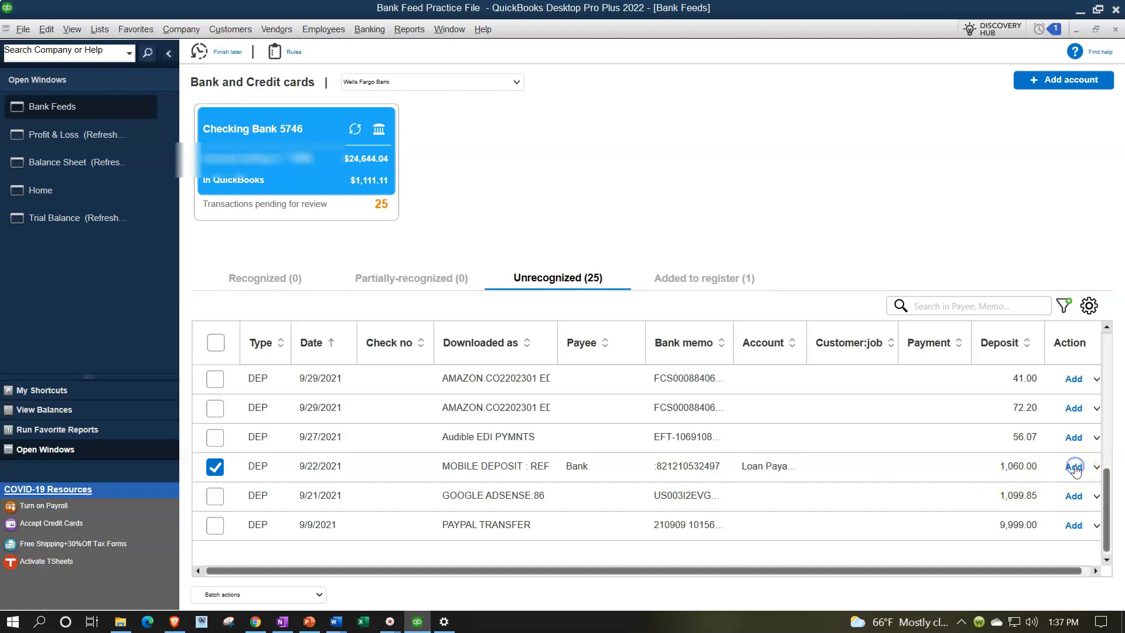
click(715, 276)
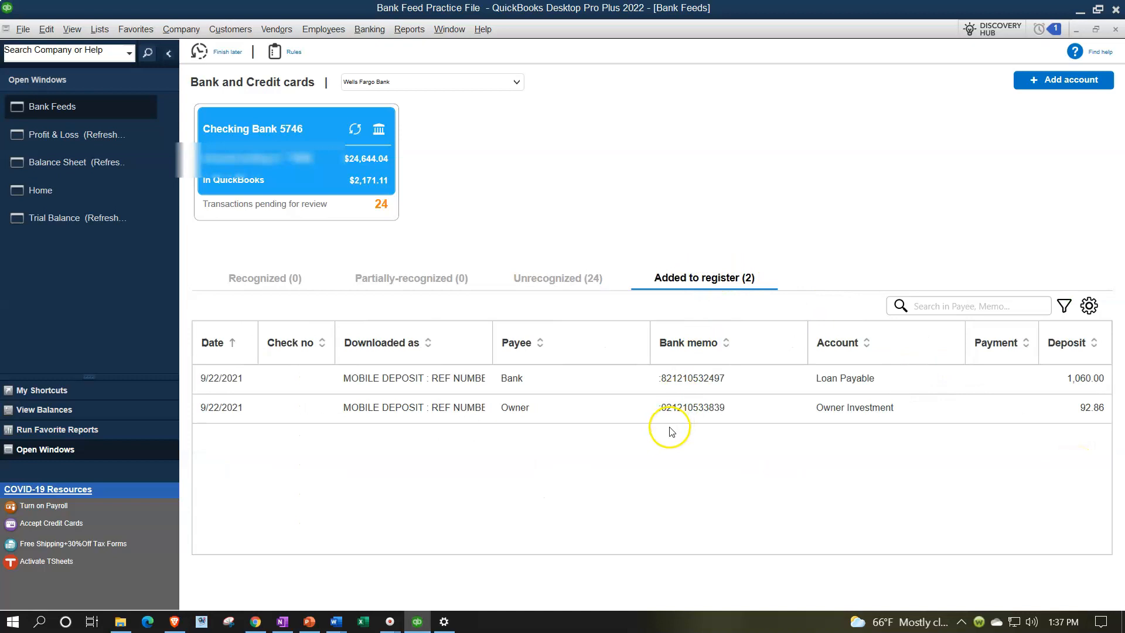
- Open the Balance Sheet, view the transactions behind Checking Bank 5746, locate the 09/22/2021 Bank deposit and close the detail report
click(73, 157)
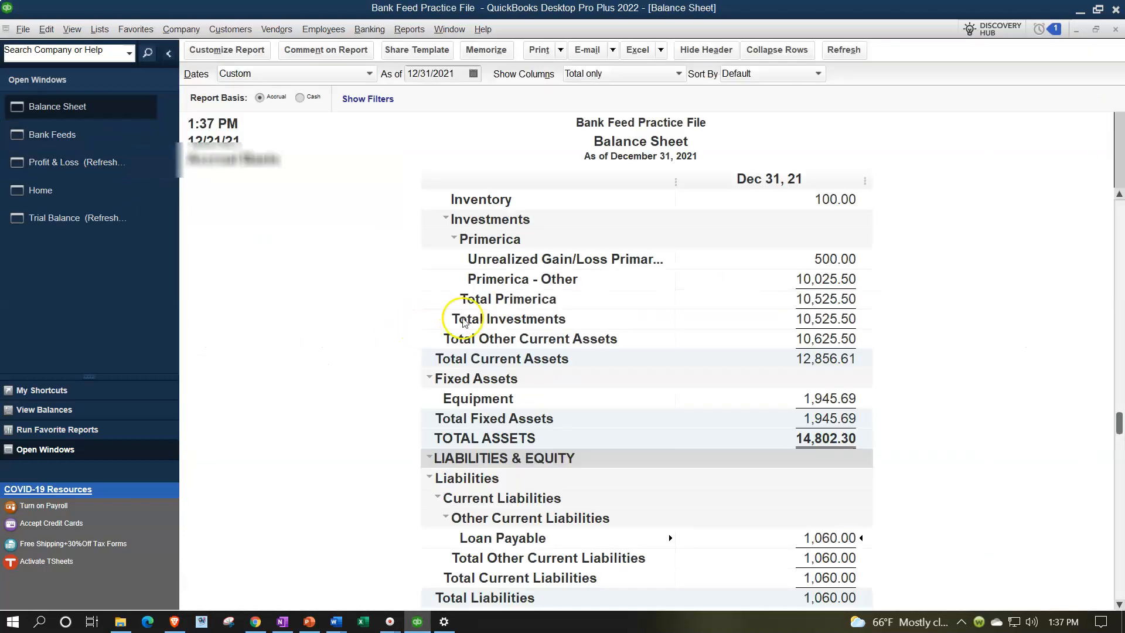
scroll(821, 234, up, 3)
double_click(823, 258)
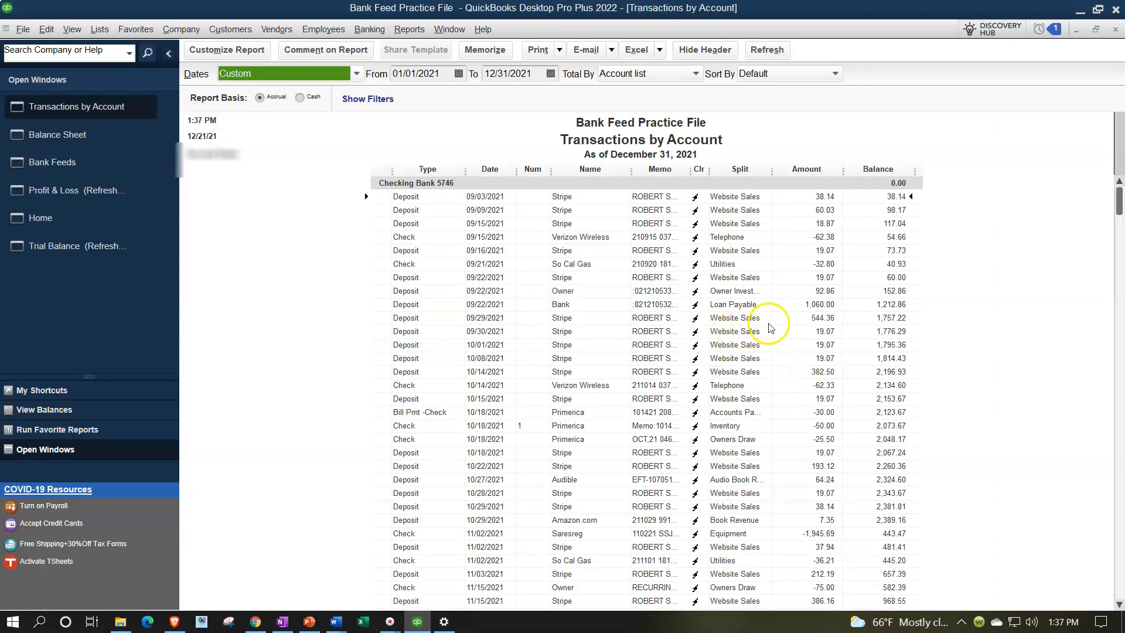
click(804, 305)
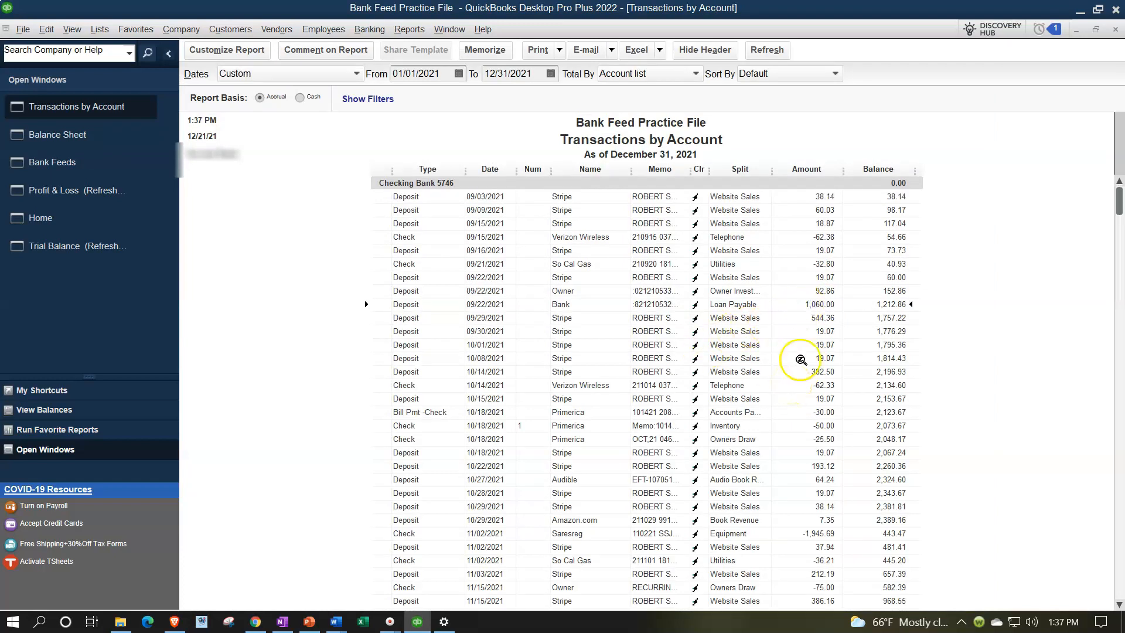
click(1115, 29)
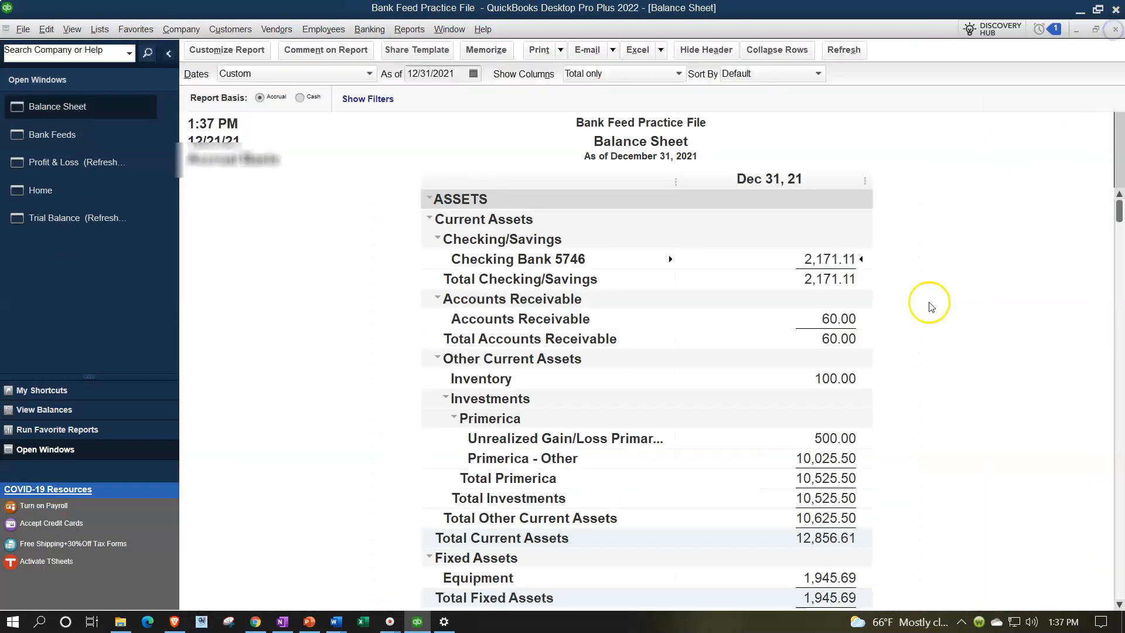
- View the transactions behind the Balance Sheet's Loan Payable line and close that detail report
scroll(932, 307, down, 3)
scroll(864, 380, down, 2)
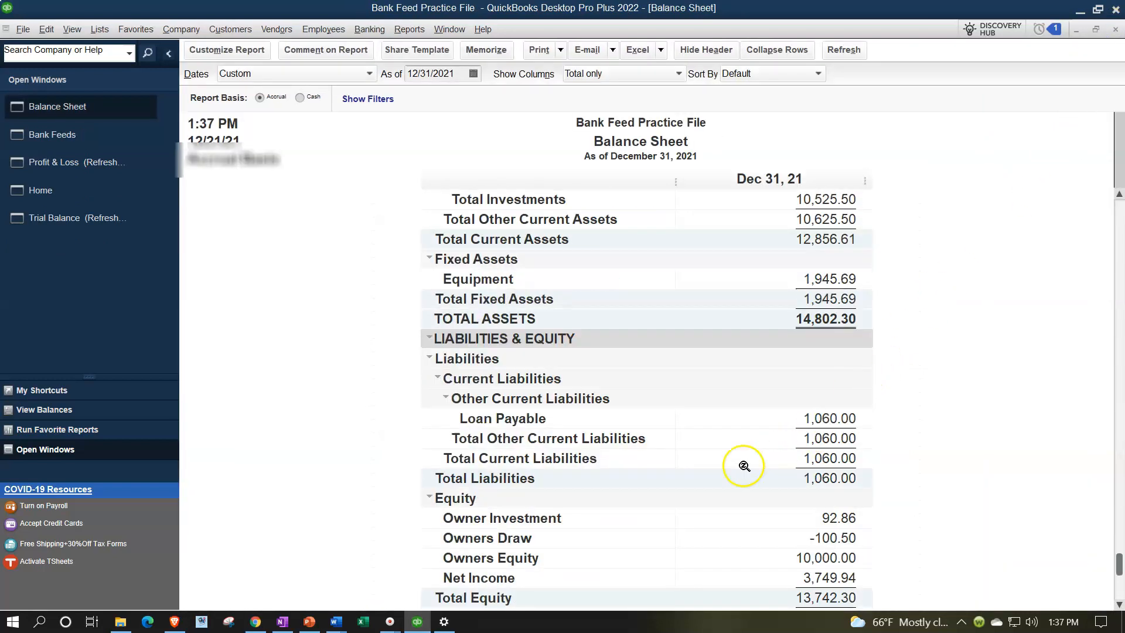
double_click(825, 418)
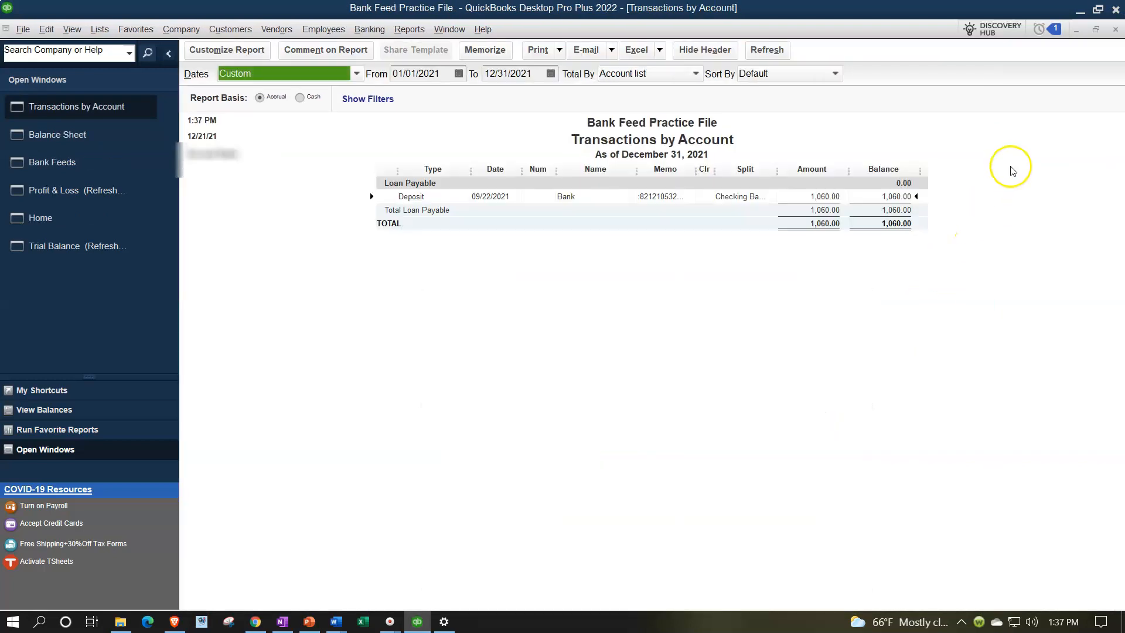
click(1115, 30)
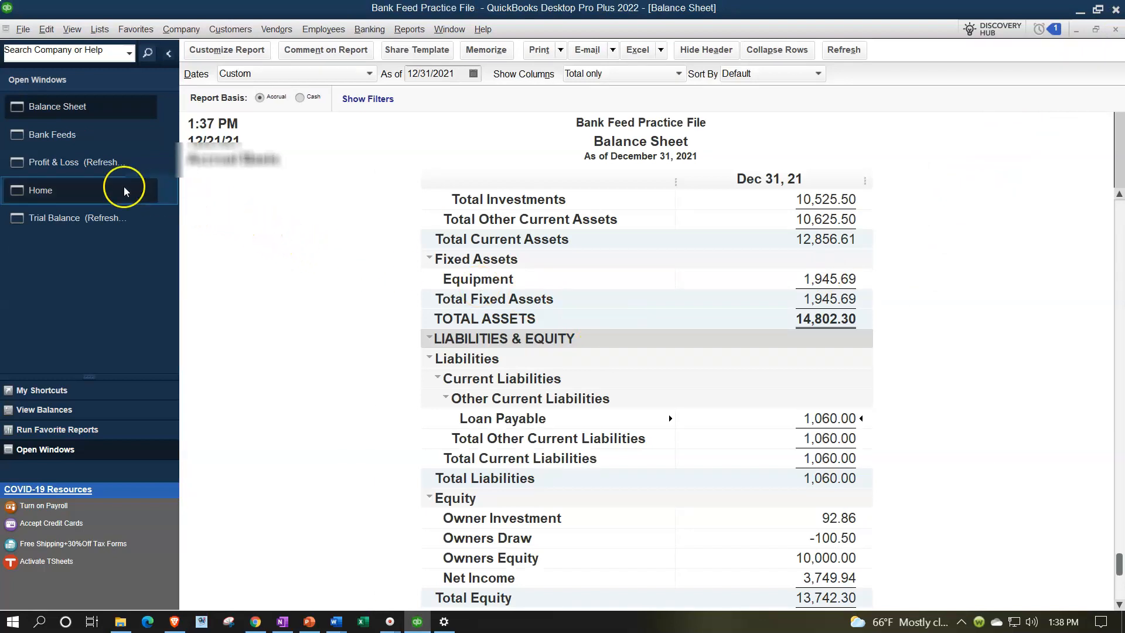
- Review the Profit & Loss report, and return to the Balance Sheet to examine its liabilities and equity sections
click(92, 163)
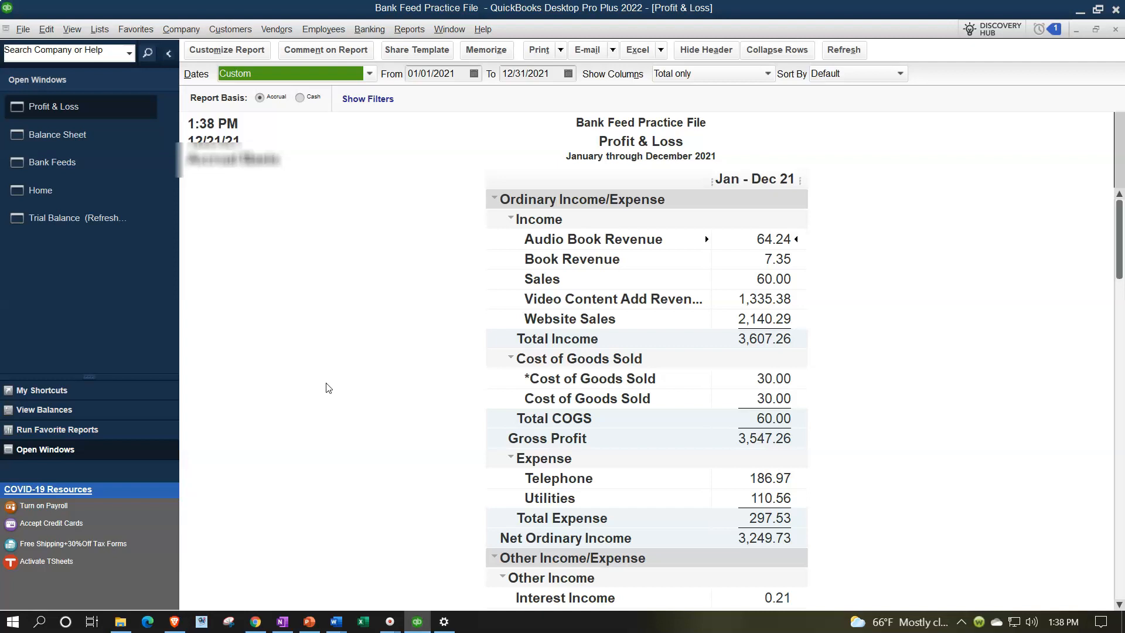
click(387, 318)
click(261, 251)
click(76, 138)
click(262, 244)
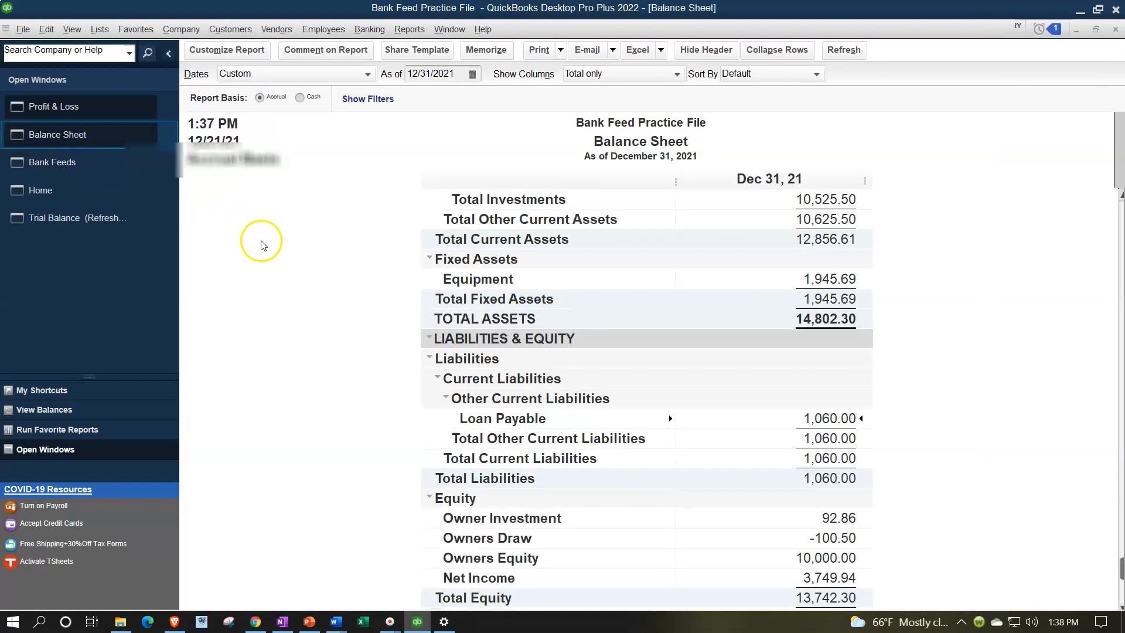
scroll(407, 546, down, 1)
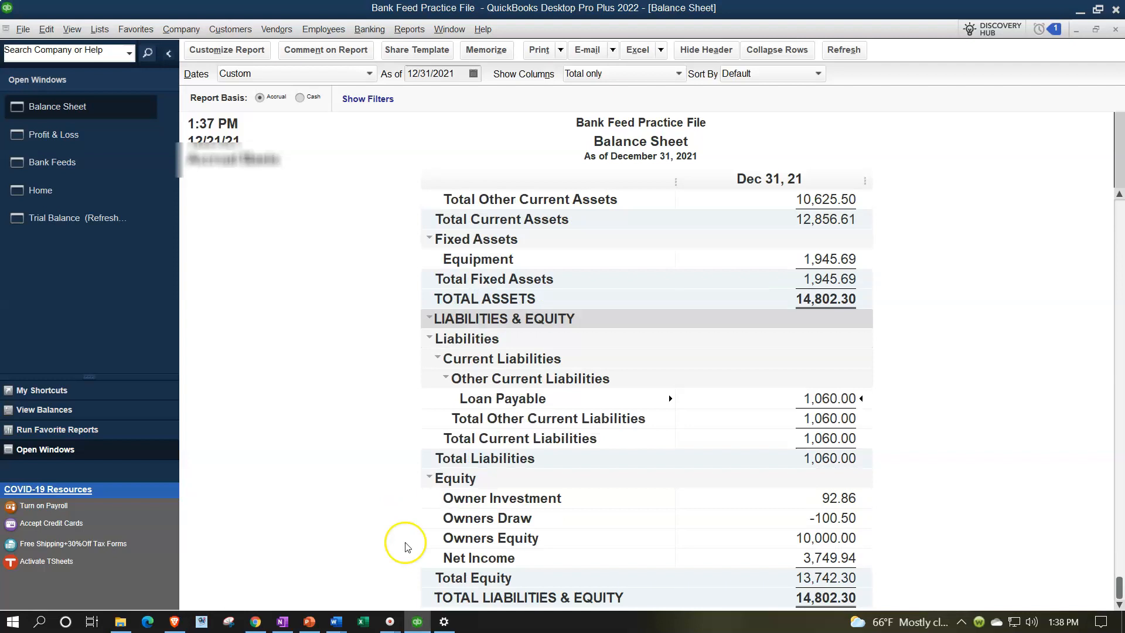